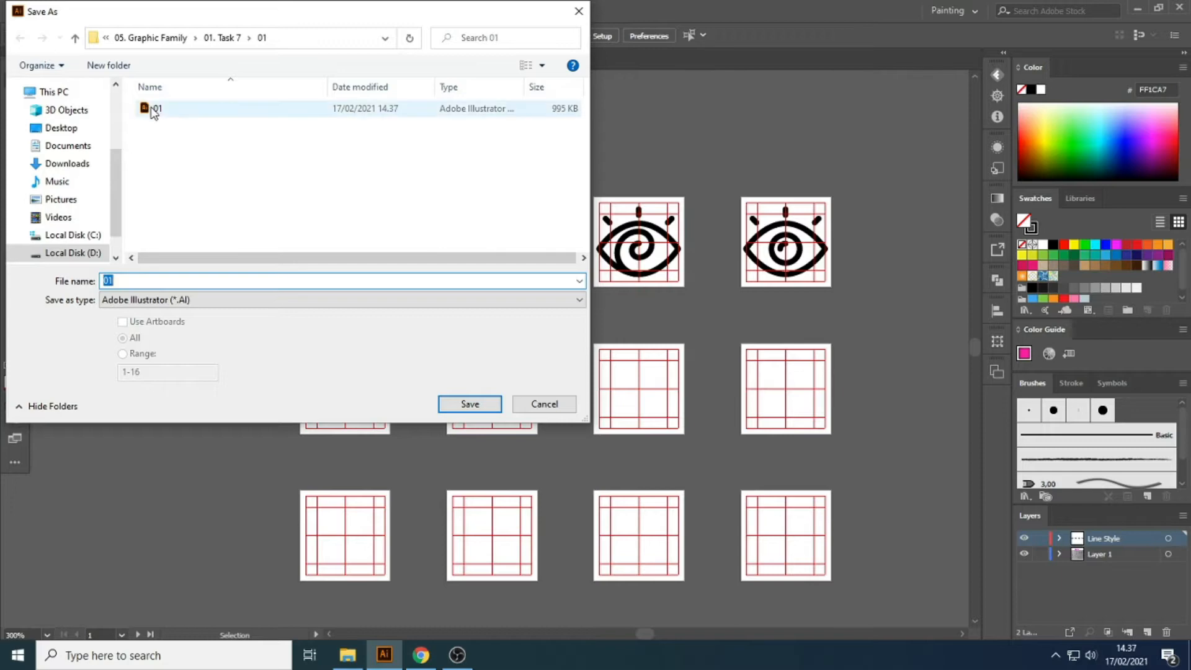
Save the document as 01 in Illustrator CC format with the default options, replacing the existing file
click(468, 403)
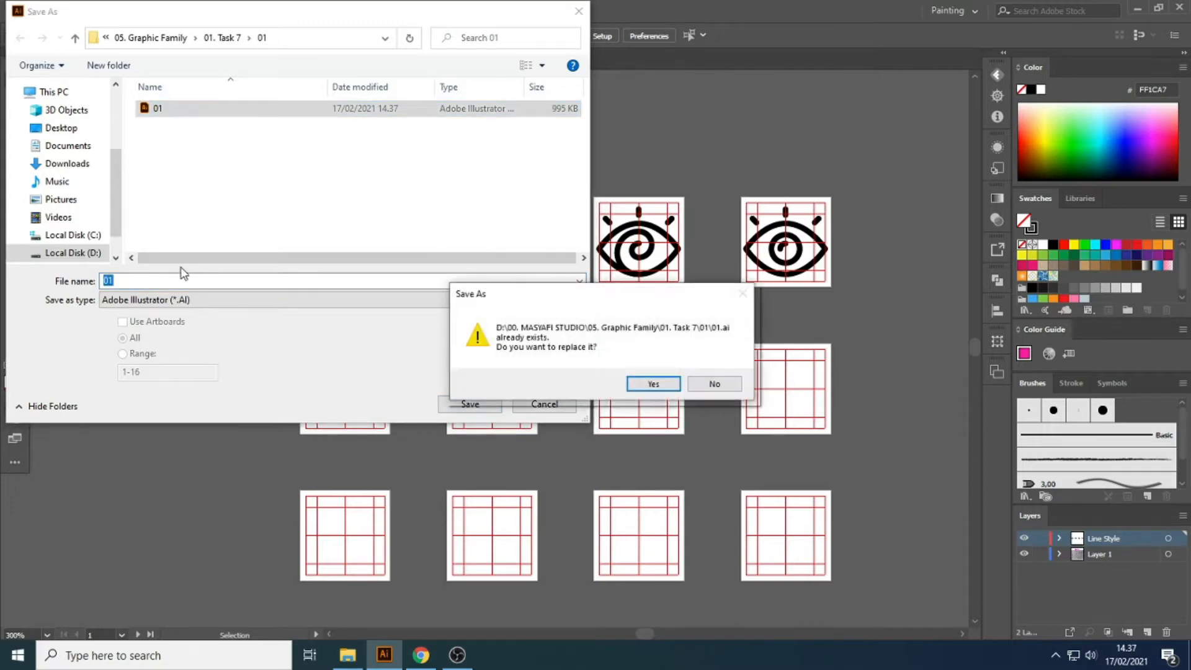
click(641, 382)
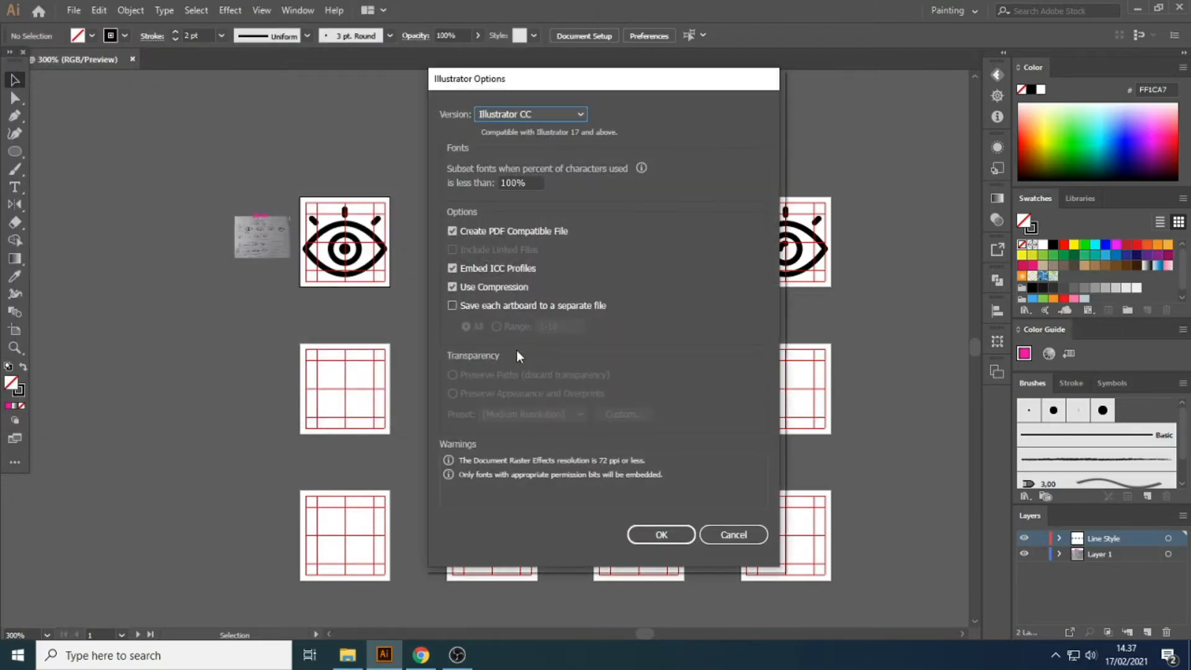
click(660, 534)
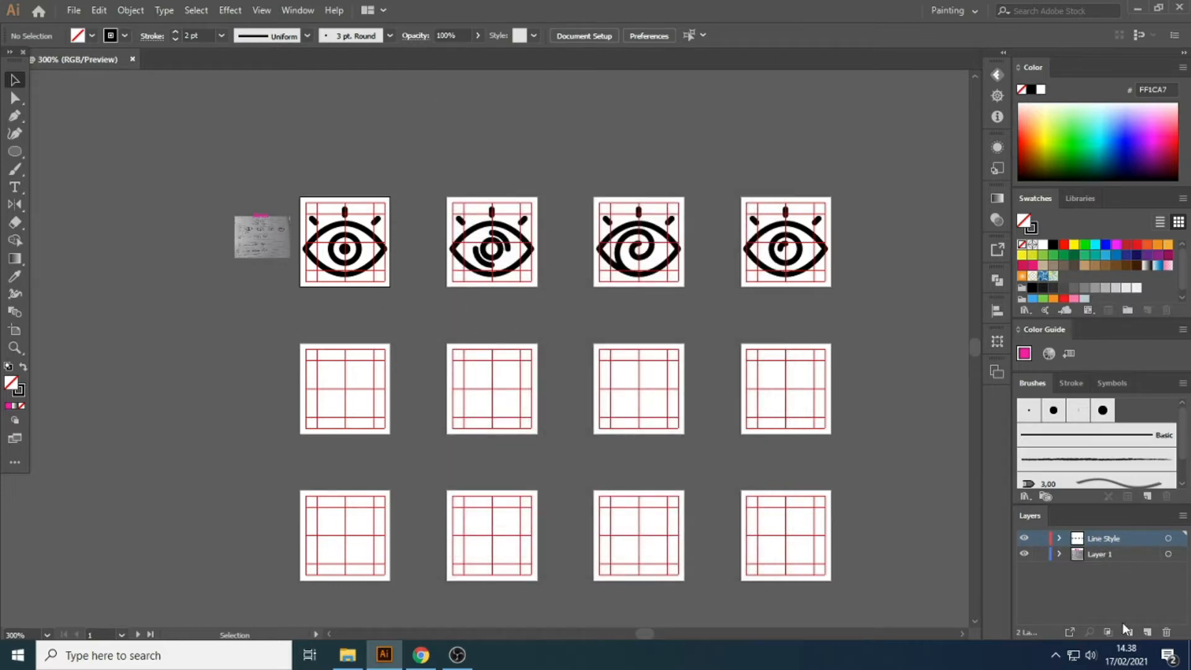
Add a layer above Line Style, name it "GLyph Style", and make the Line Style layer active again
click(1148, 630)
double_click(1110, 538)
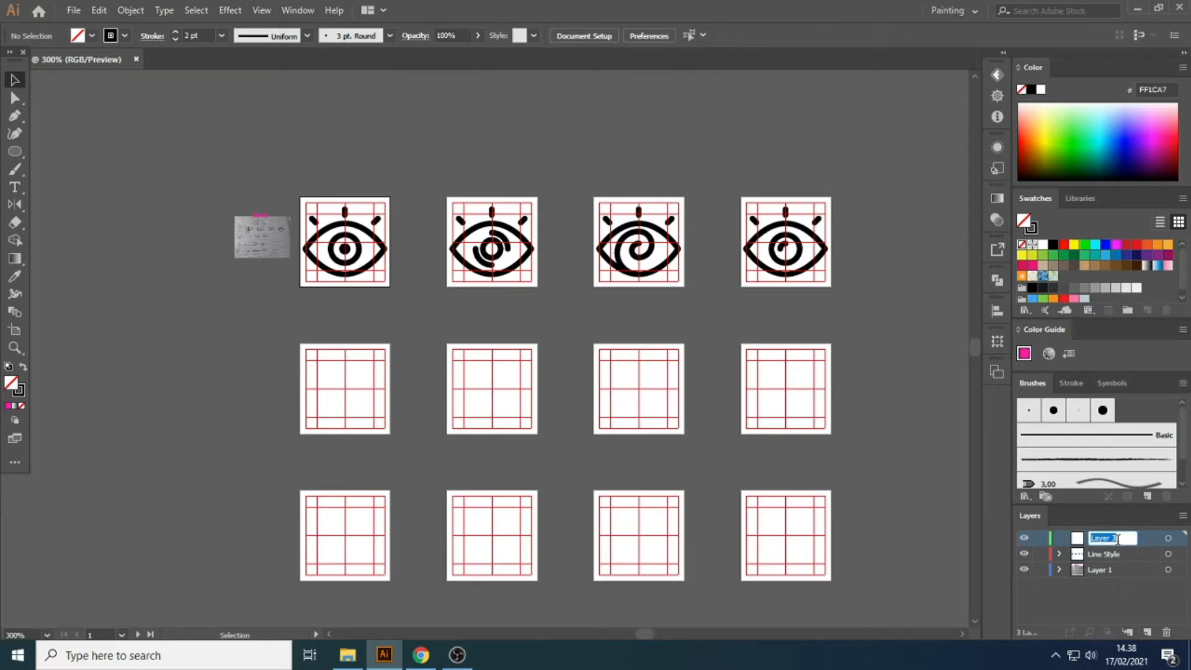
text(Gl)
key(Return)
click(1120, 551)
Examine the paths of the fourth eye icon in outline view, then return to preview and review the icon row
click(803, 263)
scroll(809, 250, up, 5)
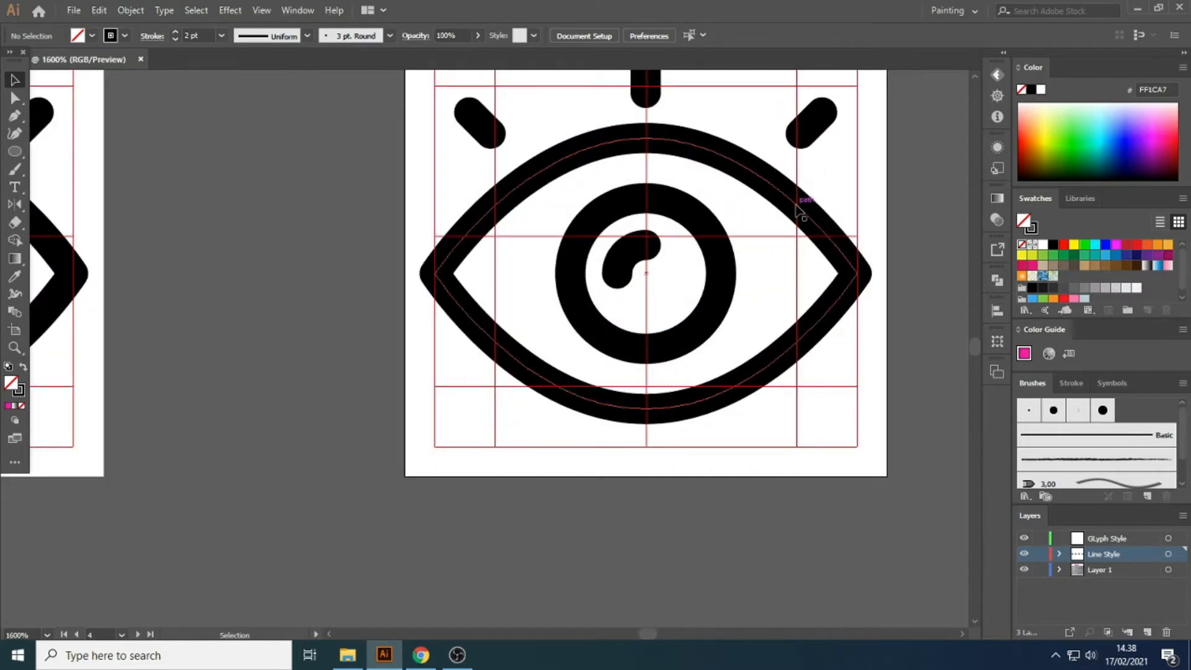
click(800, 210)
key(a)
key(ctrl+y)
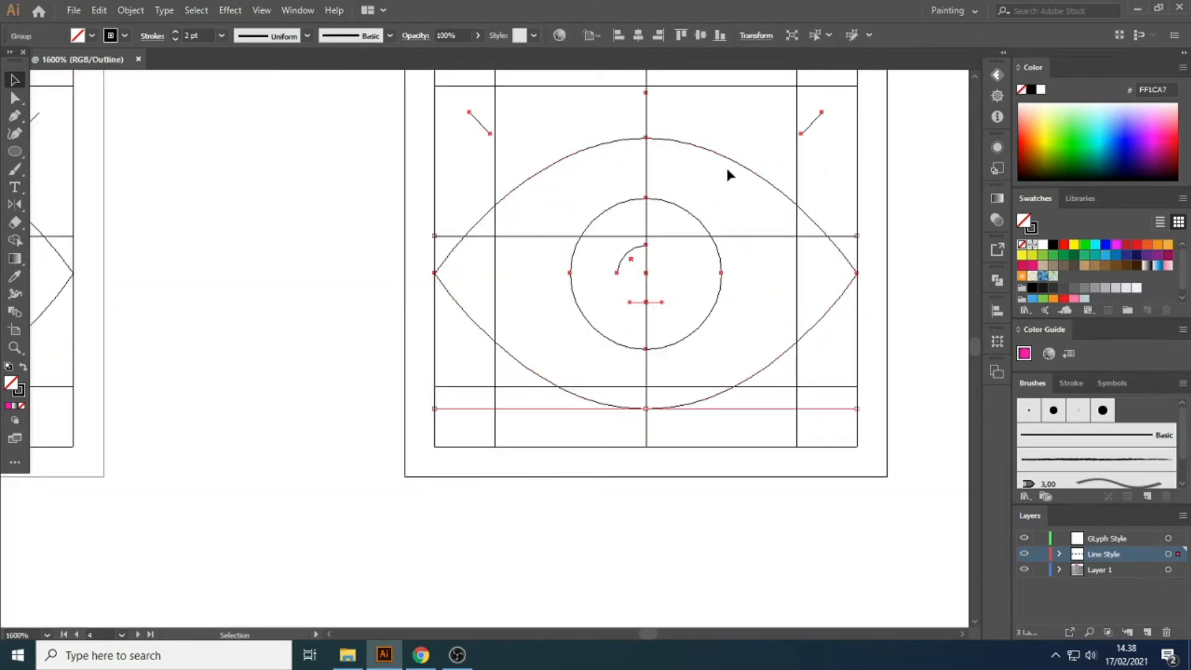
key(ctrl+y)
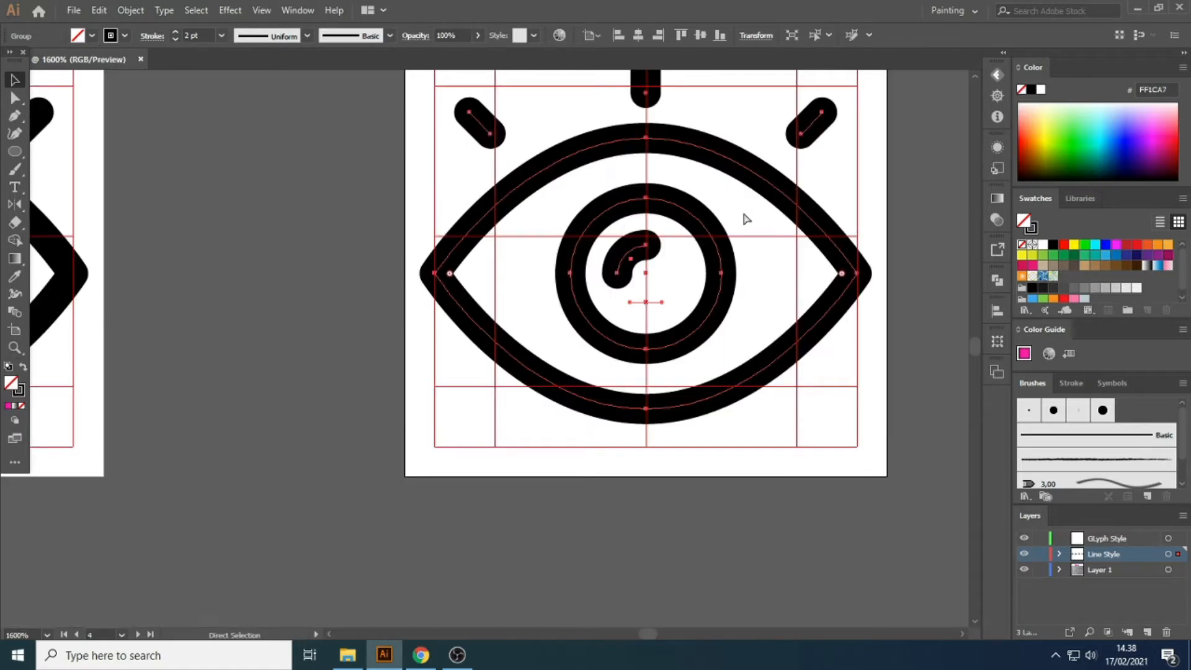
scroll(797, 314, down, 4)
click(277, 206)
drag(165, 197, 739, 308)
click(578, 177)
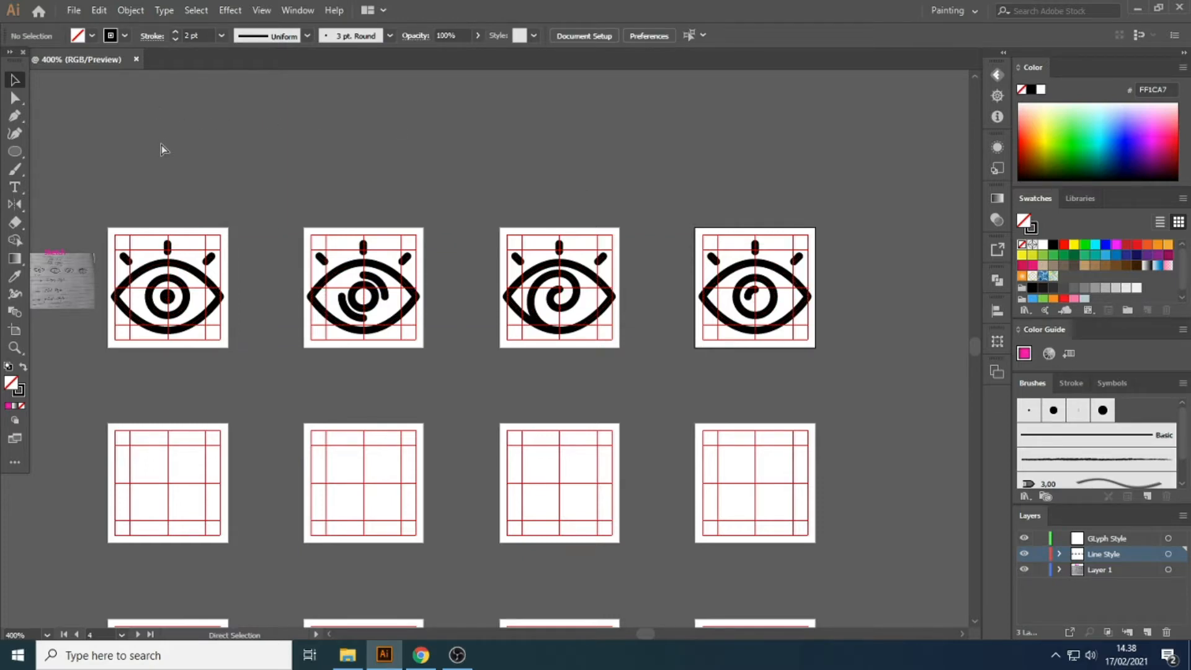
drag(150, 150, 268, 165)
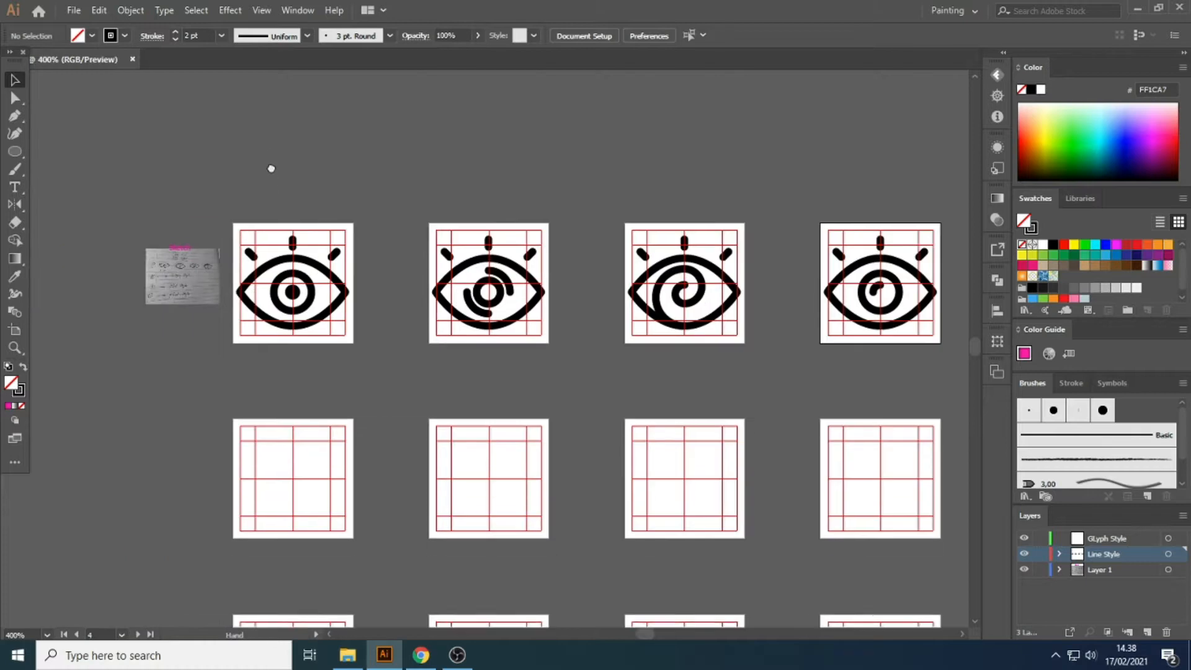
Start a Save As and rename the existing 01 file in the folder to "master Line icons"
key(ctrl+shift+s)
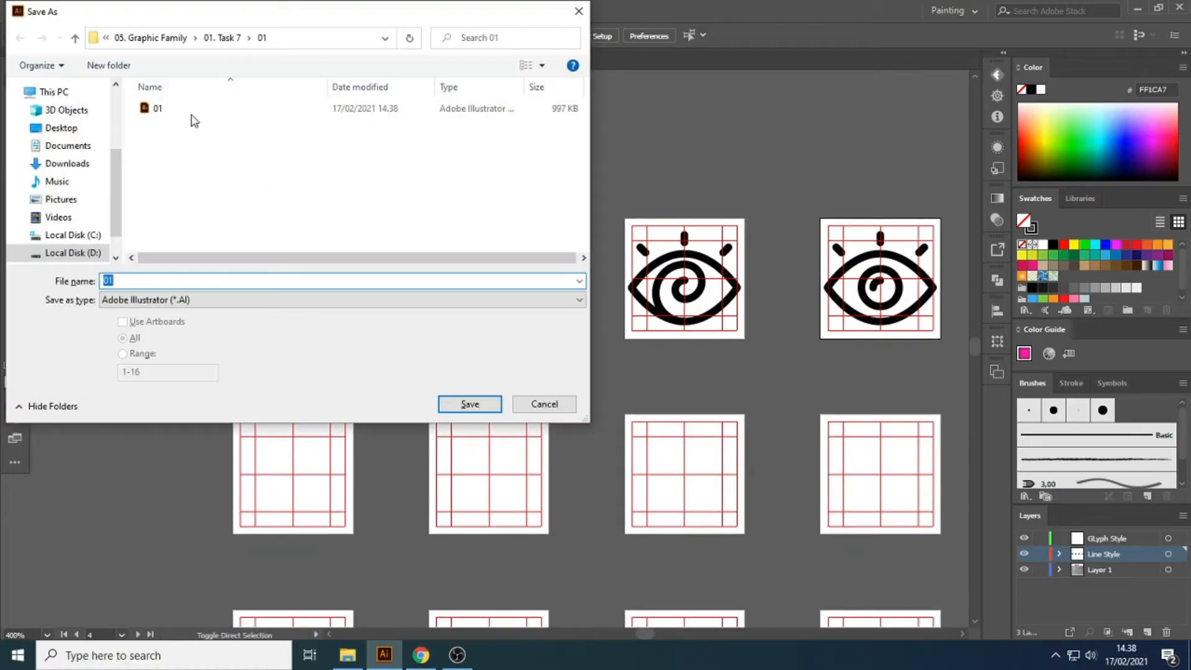
click(156, 278)
key(BackSpace)
key(BackSpace)
key(BackSpace)
key(BackSpace)
key(BackSpace)
key(BackSpace)
key(BackSpace)
key(BackSpace)
key(BackSpace)
key(BackSpace)
key(BackSpace)
key(BackSpace)
key(BackSpace)
right_click(159, 108)
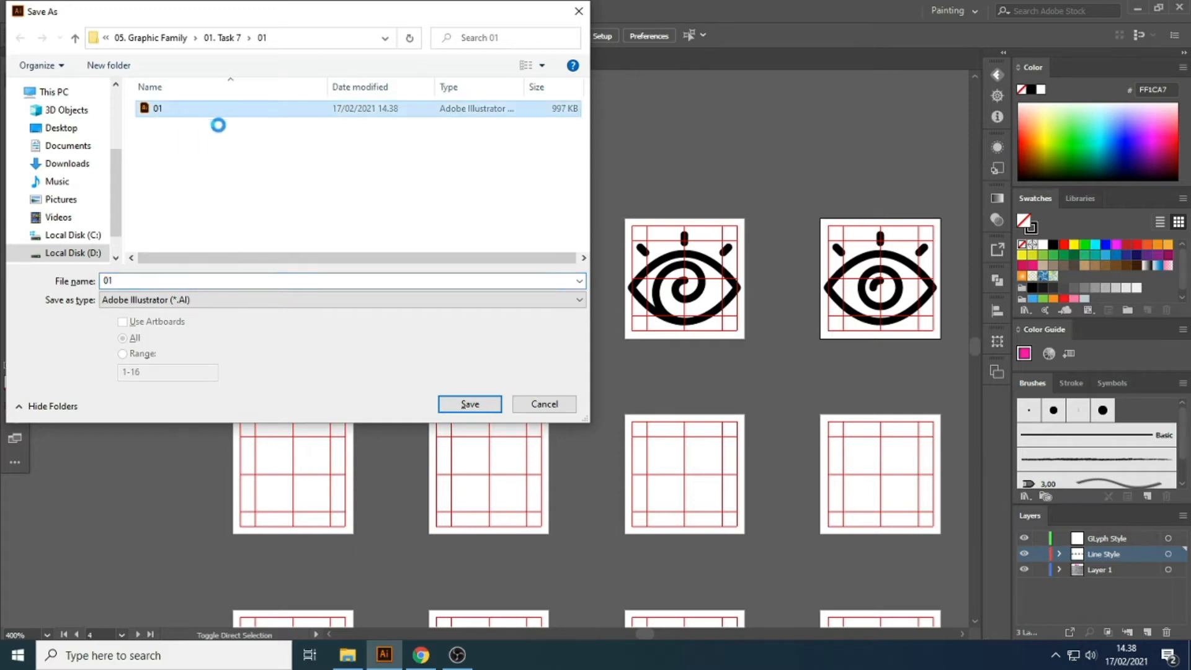
click(198, 408)
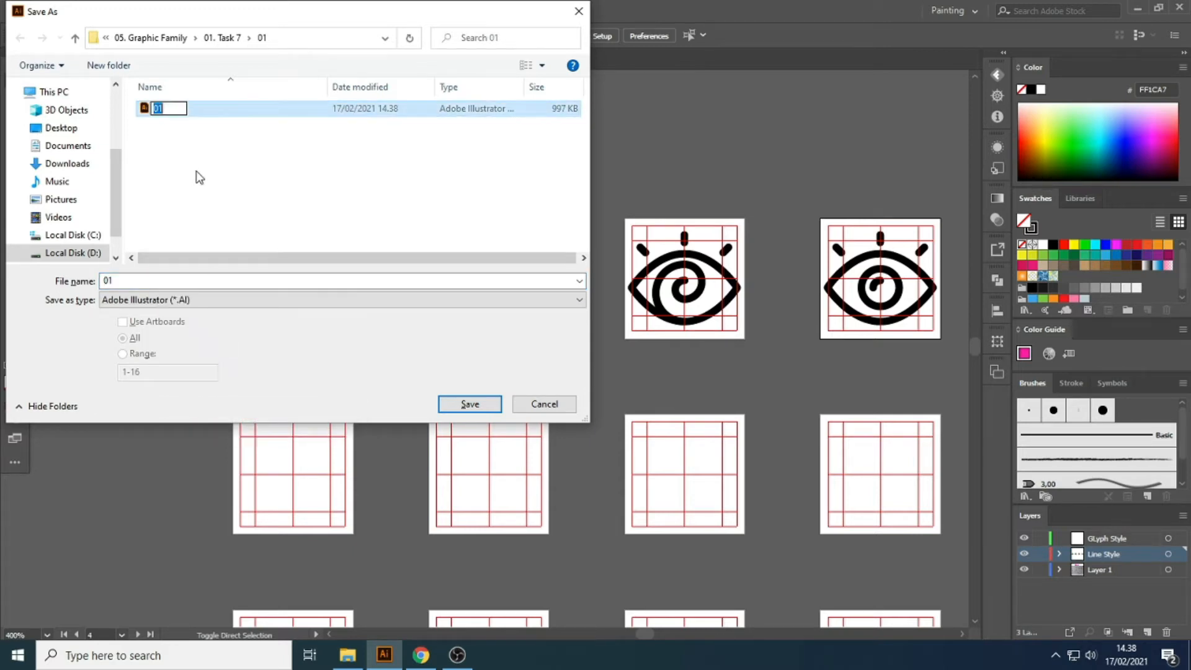
text(master Line icons)
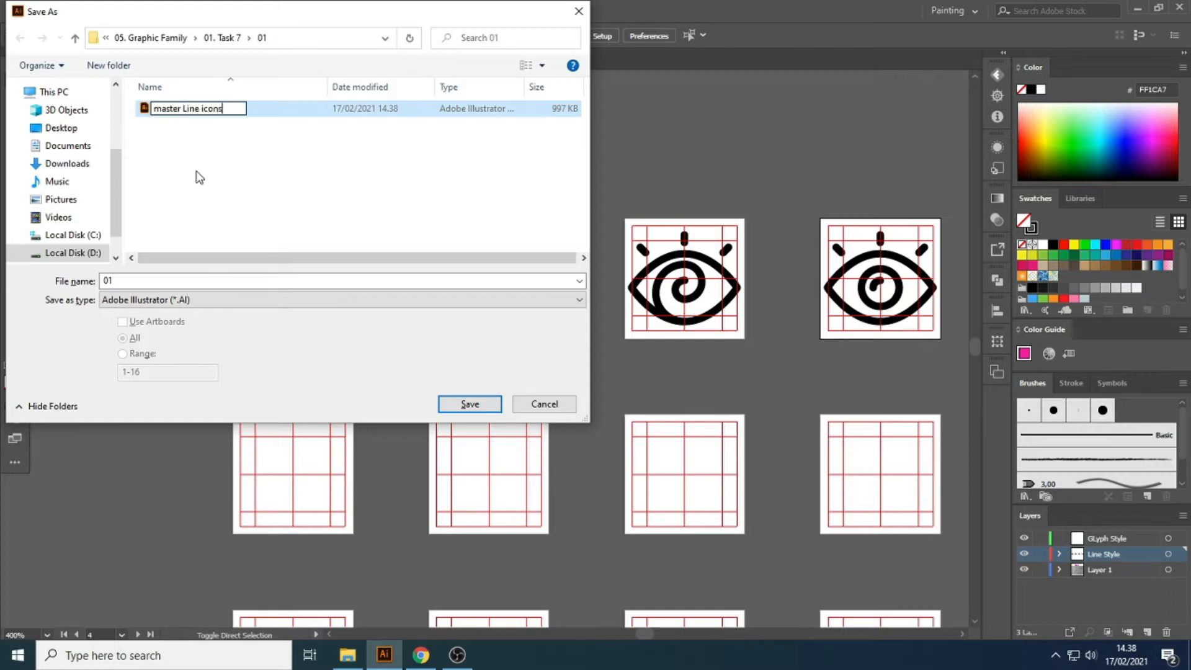
key(BackSpace)
key(BackSpace)
key(BackSpace)
key(BackSpace)
text(cons)
key(Return)
Save the document under the file name 01 as an Illustrator CC file with the default options
click(469, 404)
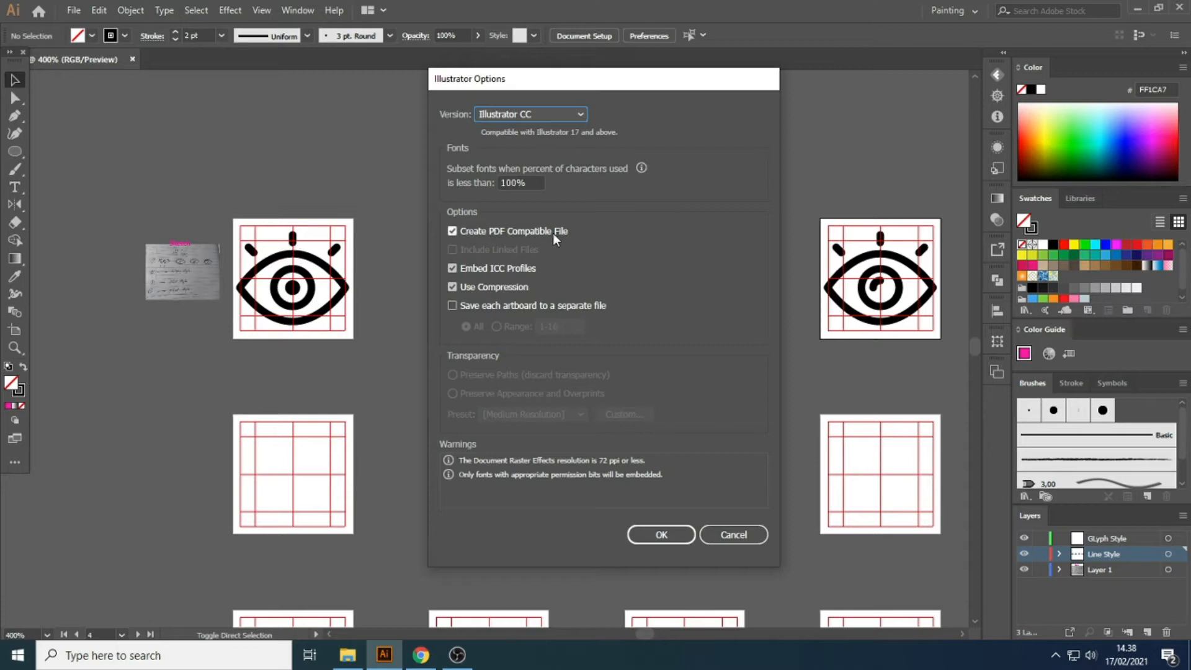
click(668, 542)
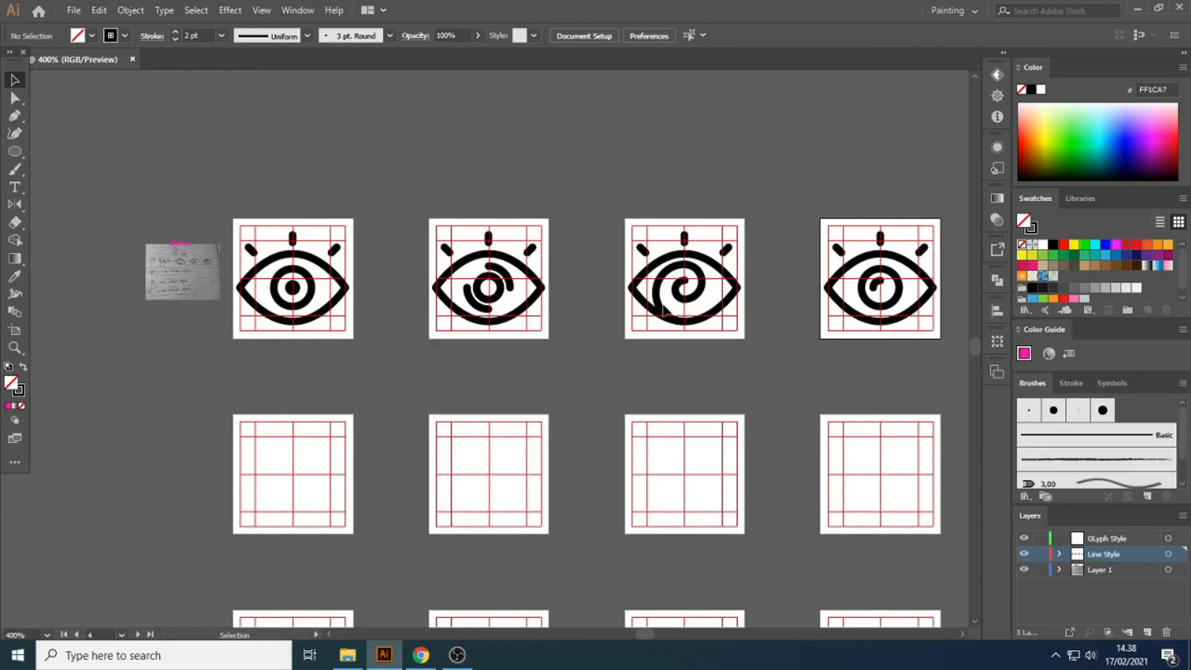
drag(747, 176, 496, 168)
scroll(554, 162, down, 1)
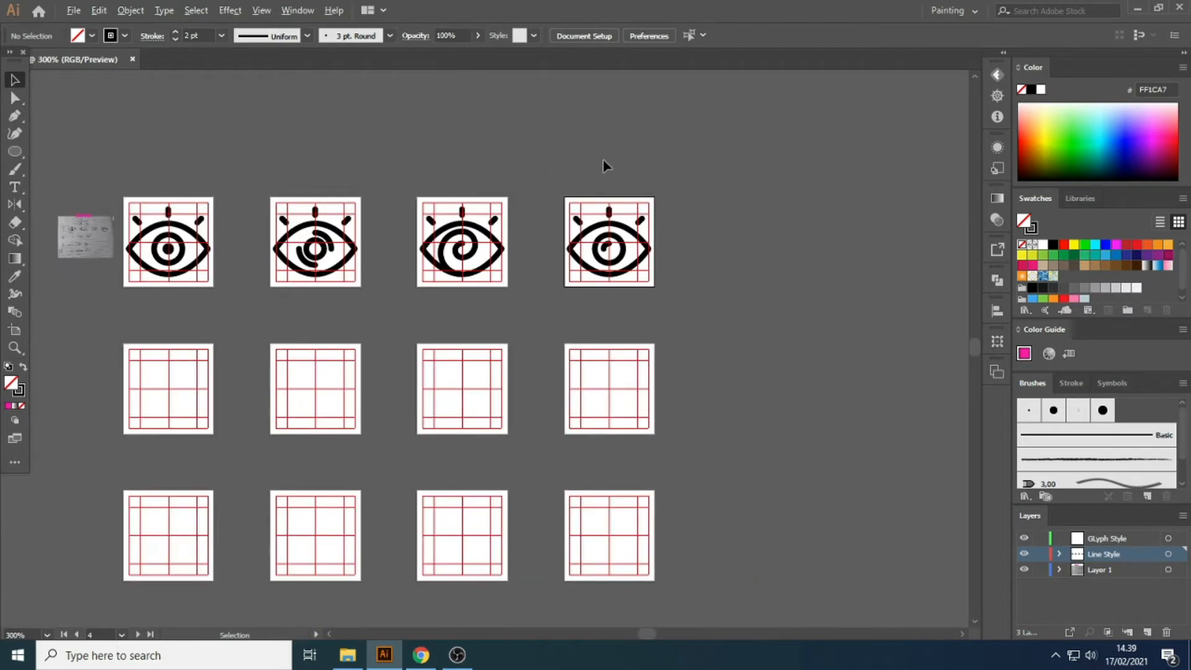
scroll(429, 157, down, 1)
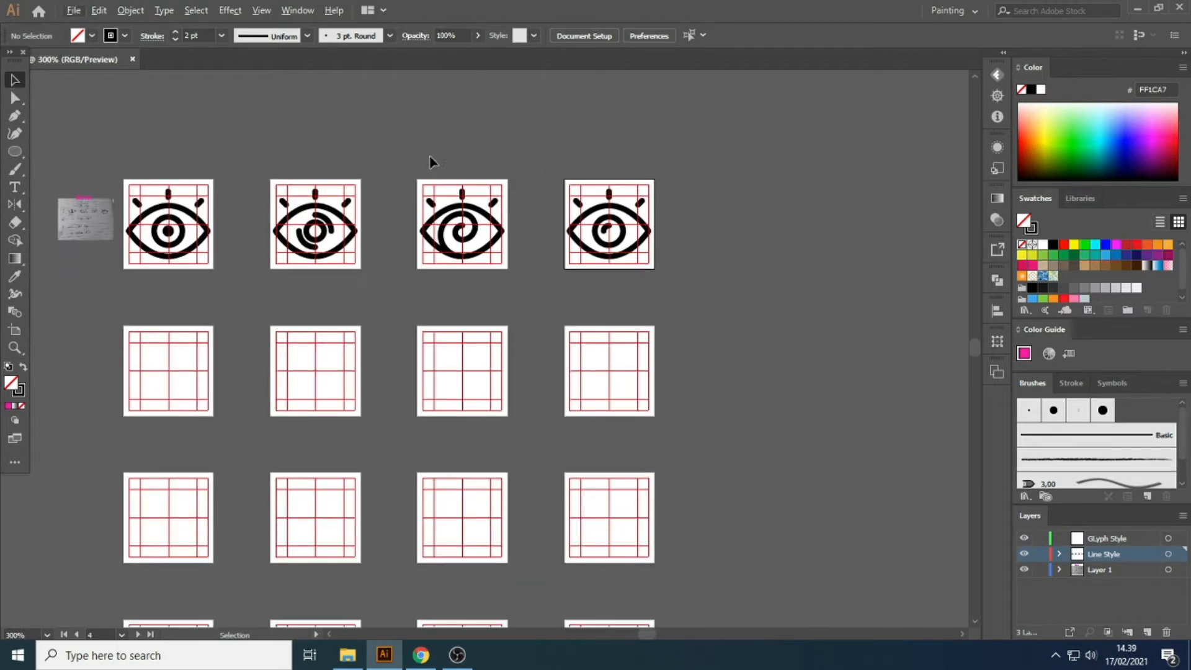
Float the tools as a single column clear of the document's name, keeping the document window docked
click(11, 52)
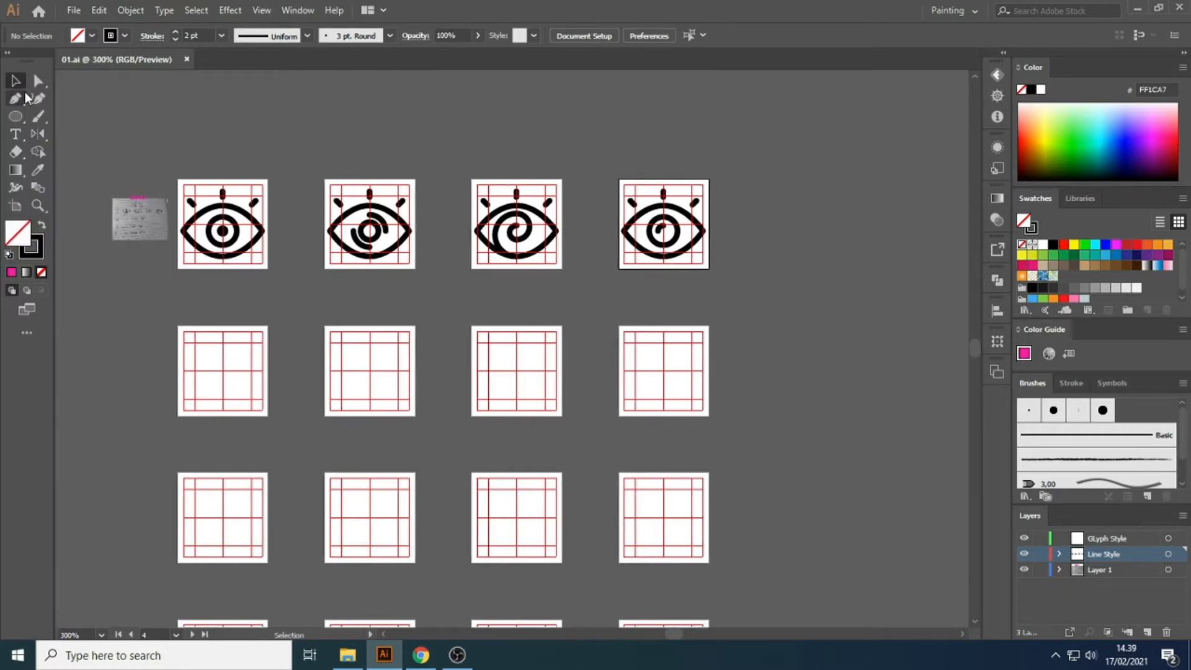
click(10, 53)
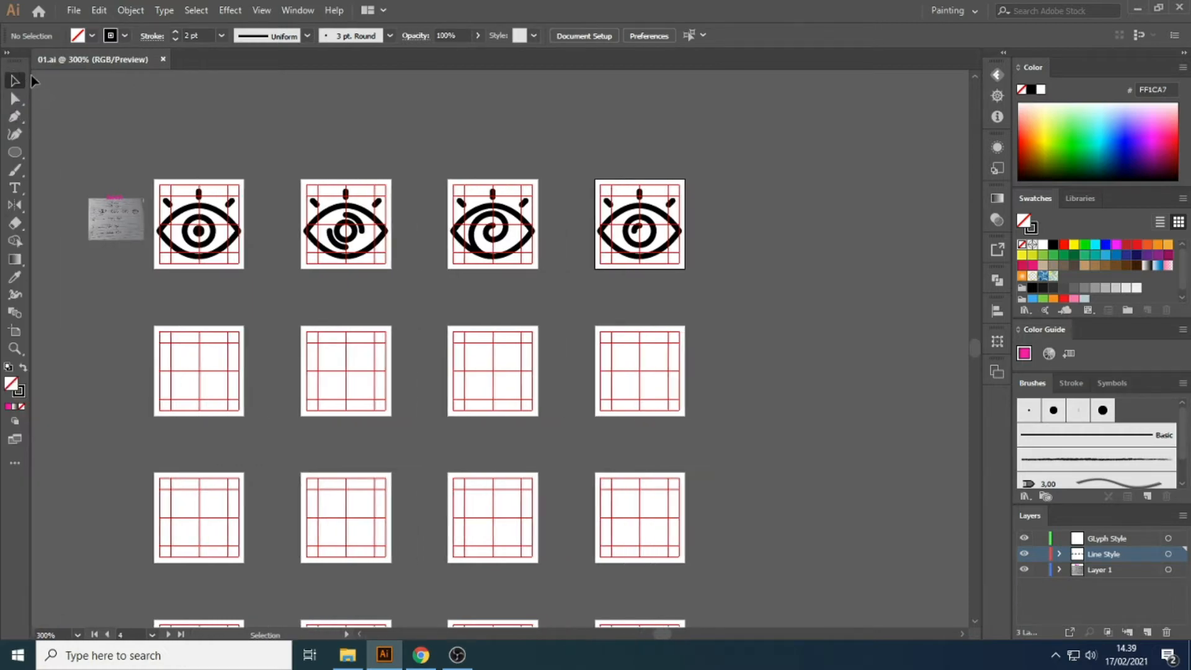
drag(21, 87, 21, 87)
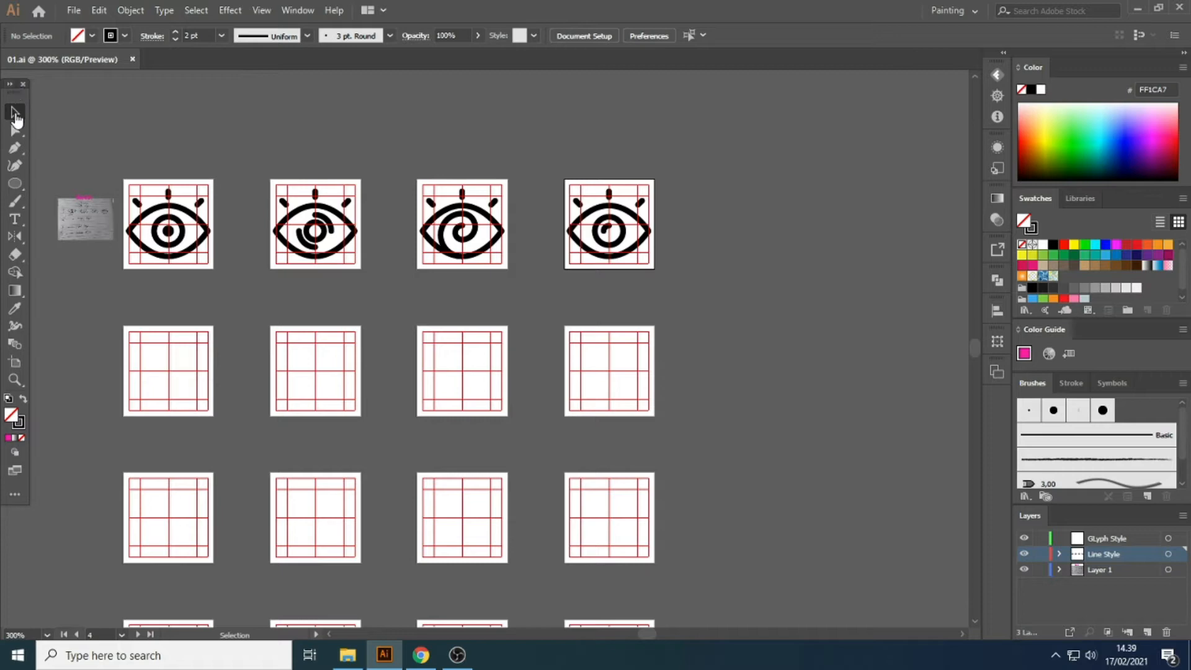
drag(25, 98, 38, 136)
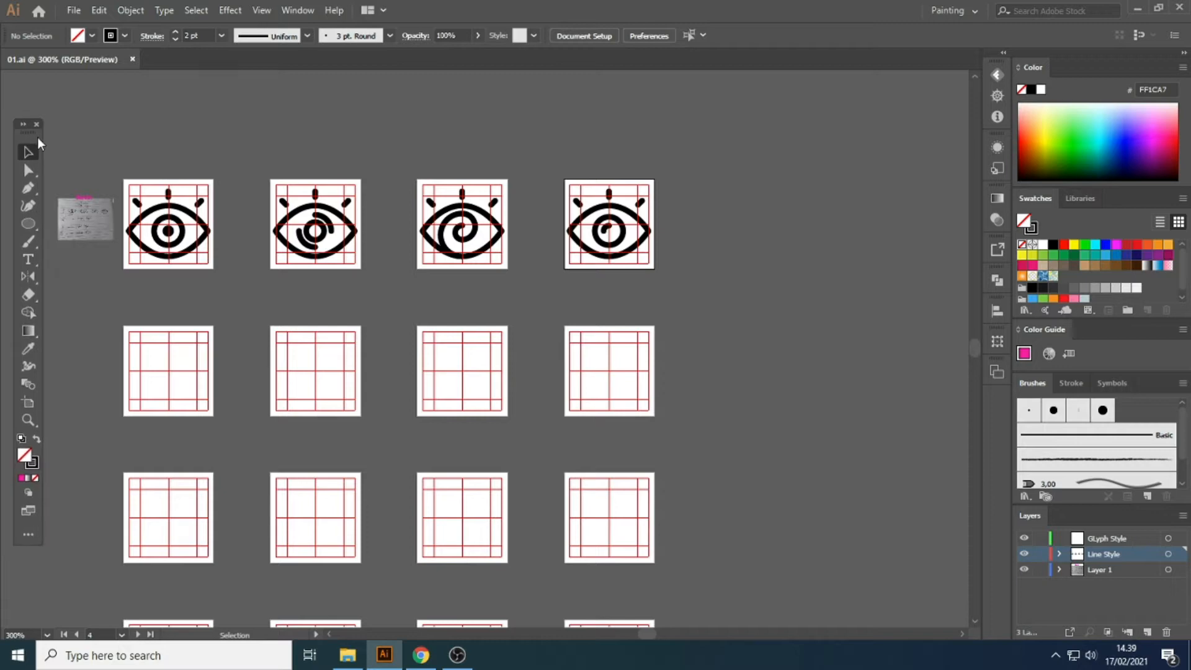
drag(64, 60, 340, 186)
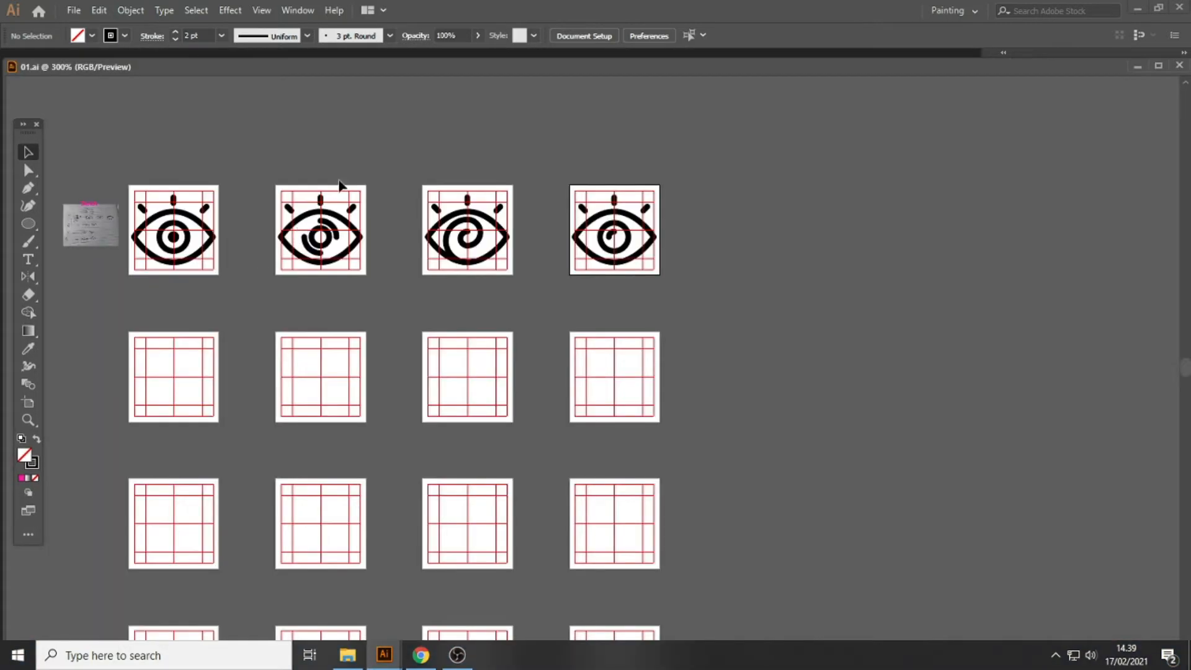
drag(283, 69, 266, 56)
Duplicate the four eye icons from the first row onto the second row of artboards
scroll(105, 250, up, 2)
scroll(310, 190, down, 1)
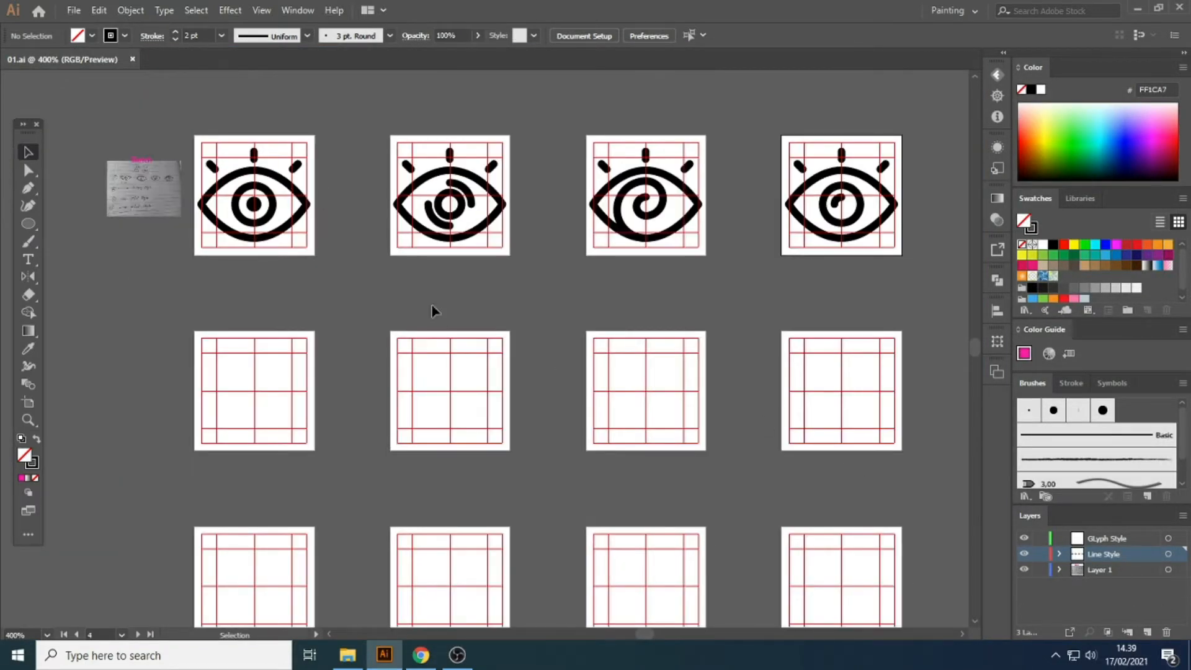
drag(260, 141, 894, 266)
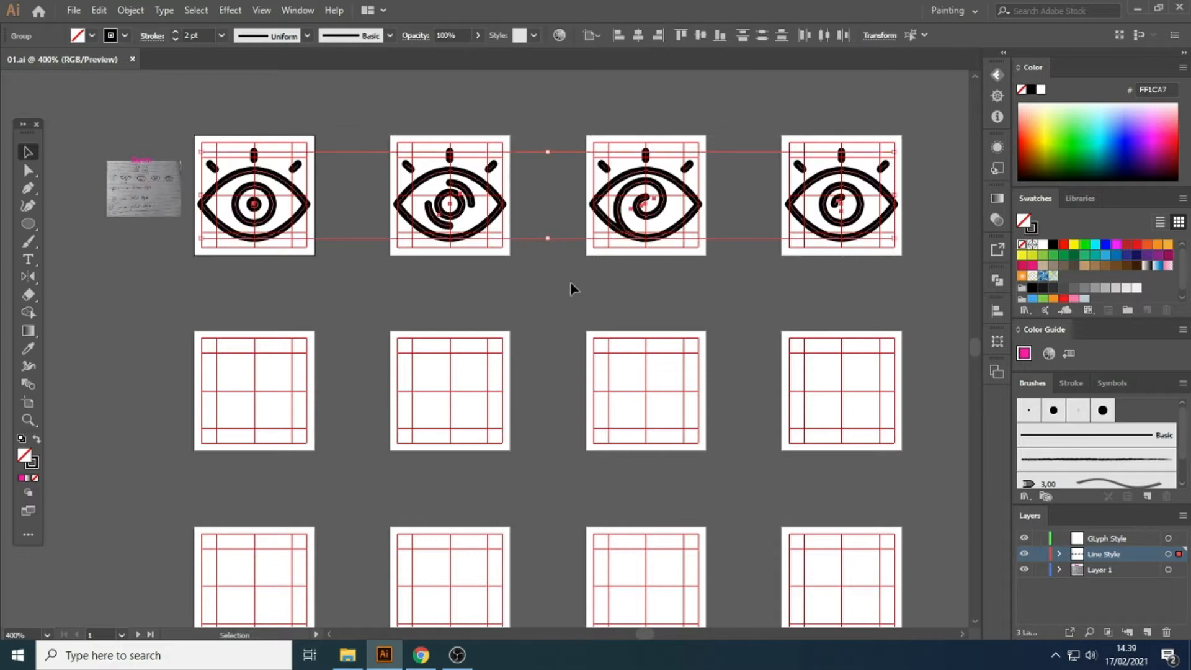
shift+click(296, 230)
shift+click(283, 180)
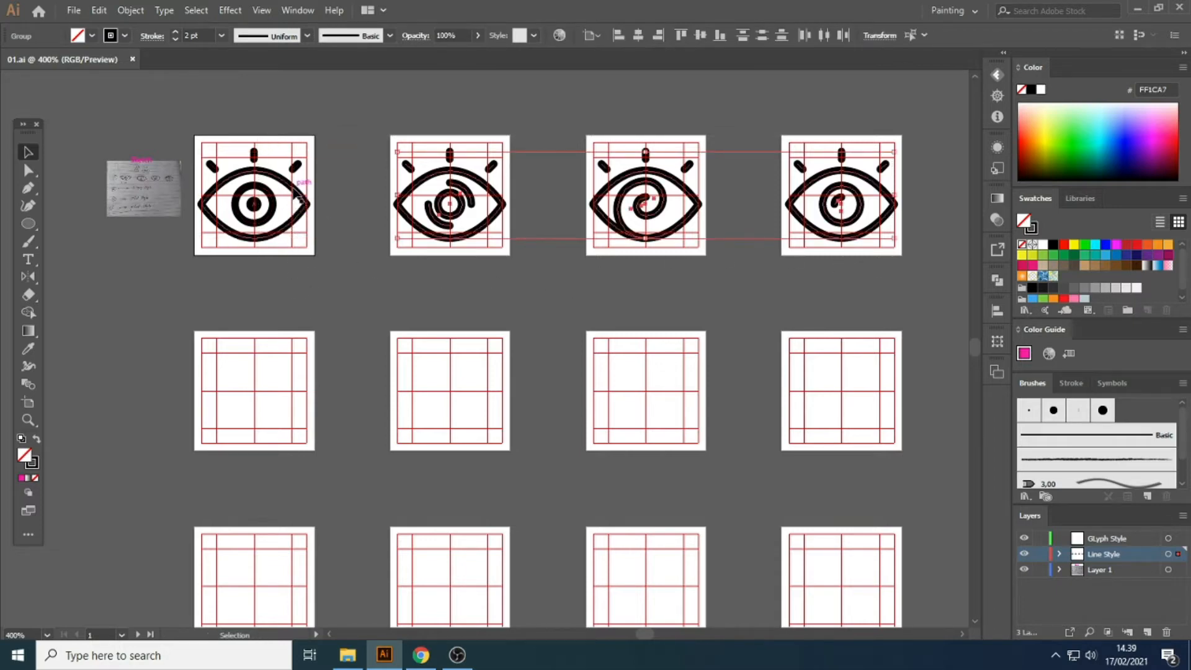
drag(280, 181, 280, 370)
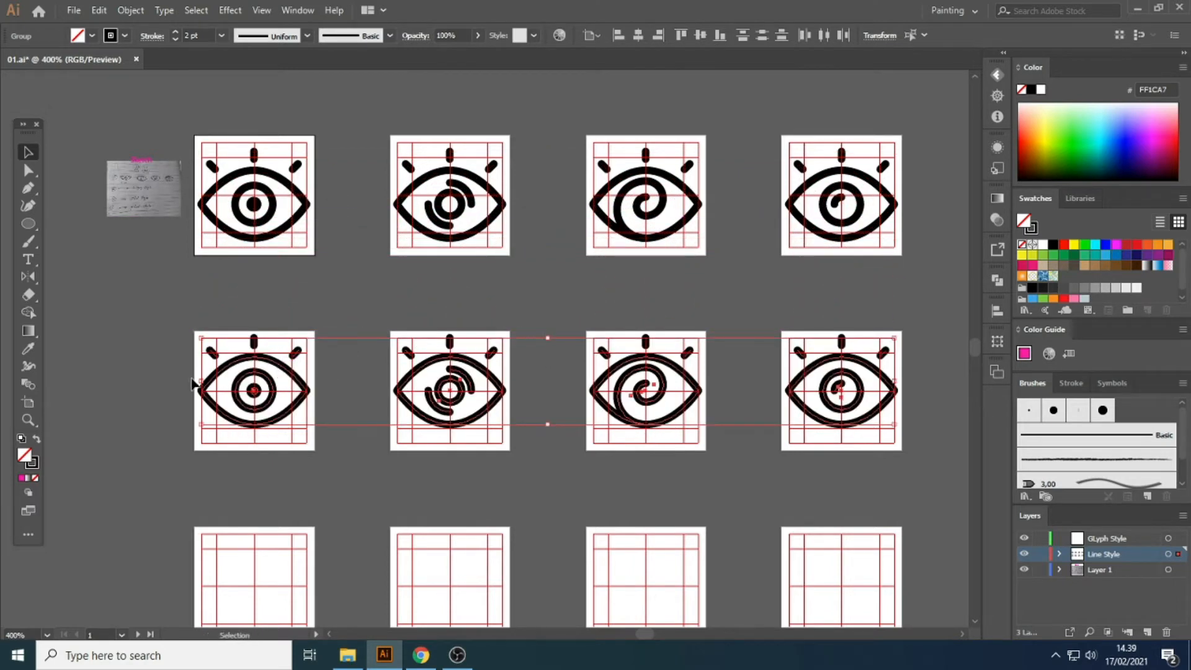
Cut the duplicated second-row icons and paste them in front on the GLyph Style layer
scroll(197, 388, up, 3)
scroll(234, 388, down, 2)
scroll(223, 388, down, 1)
scroll(284, 303, down, 1)
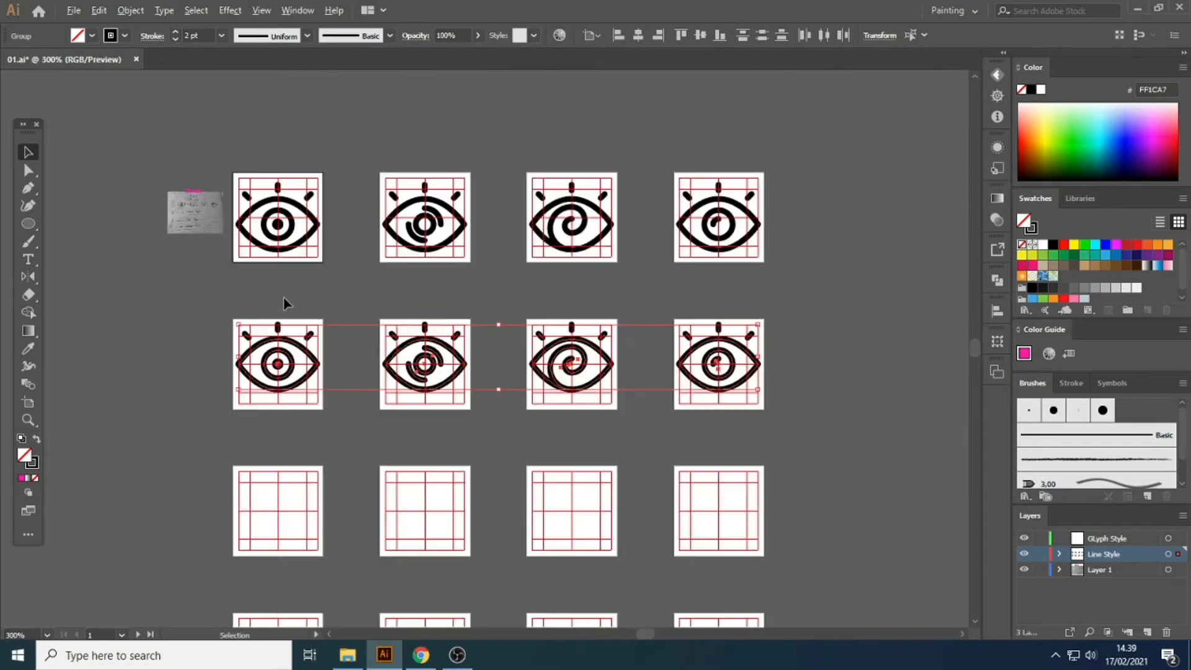
click(130, 10)
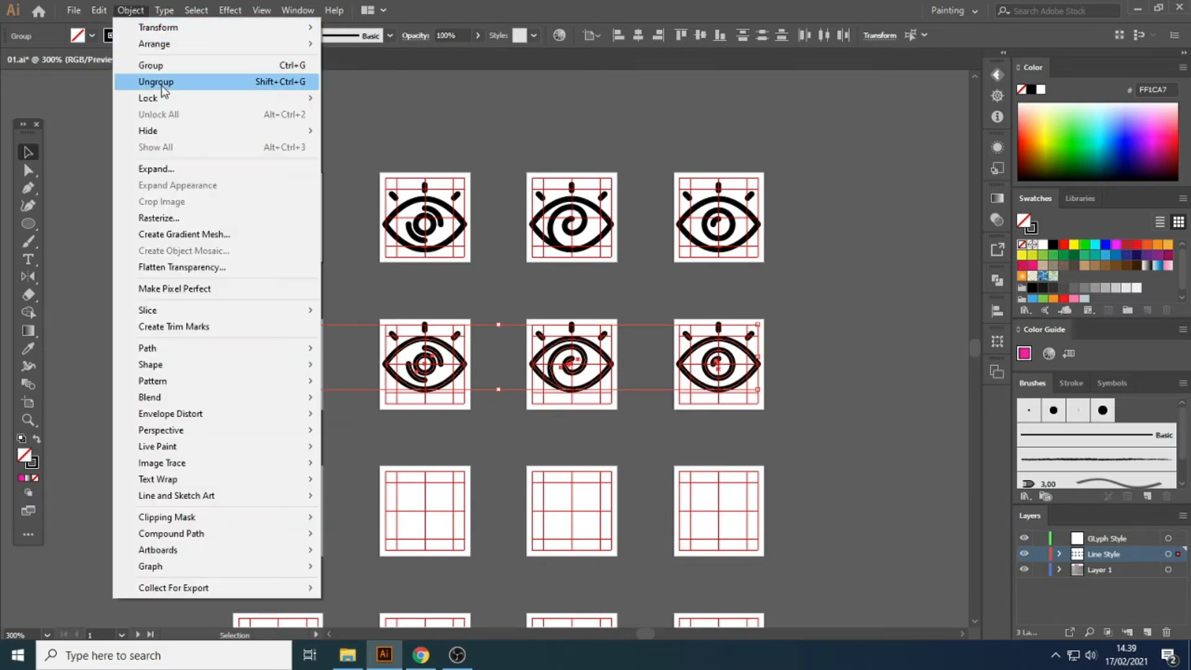
click(126, 81)
key(Delete)
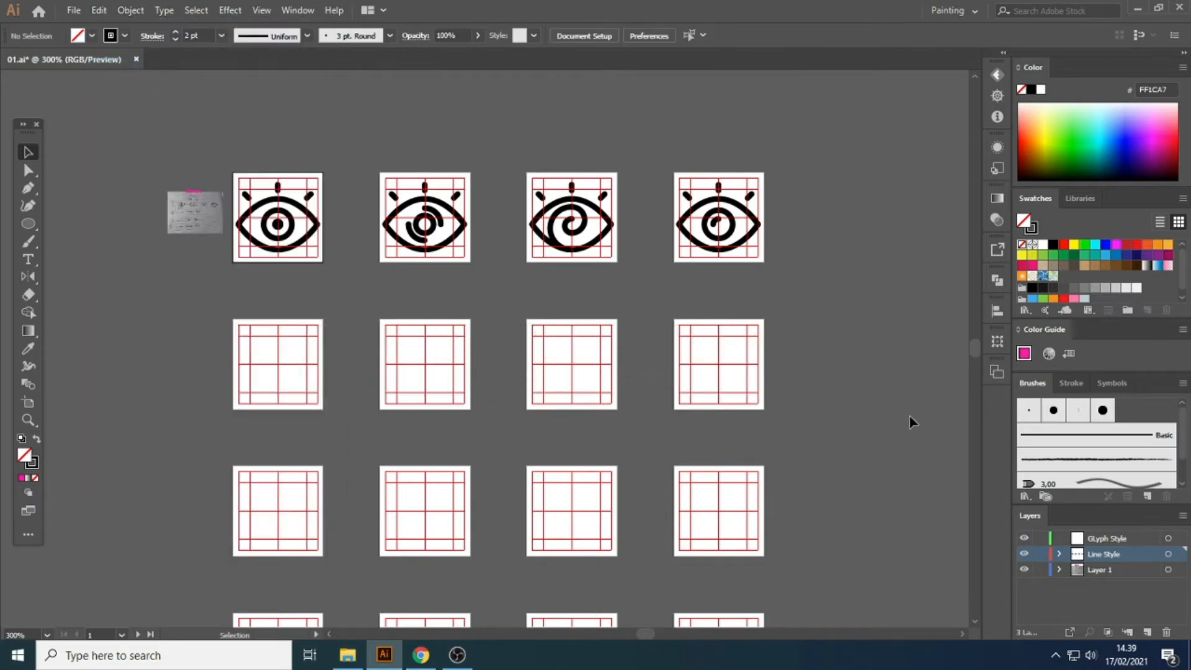
click(1116, 538)
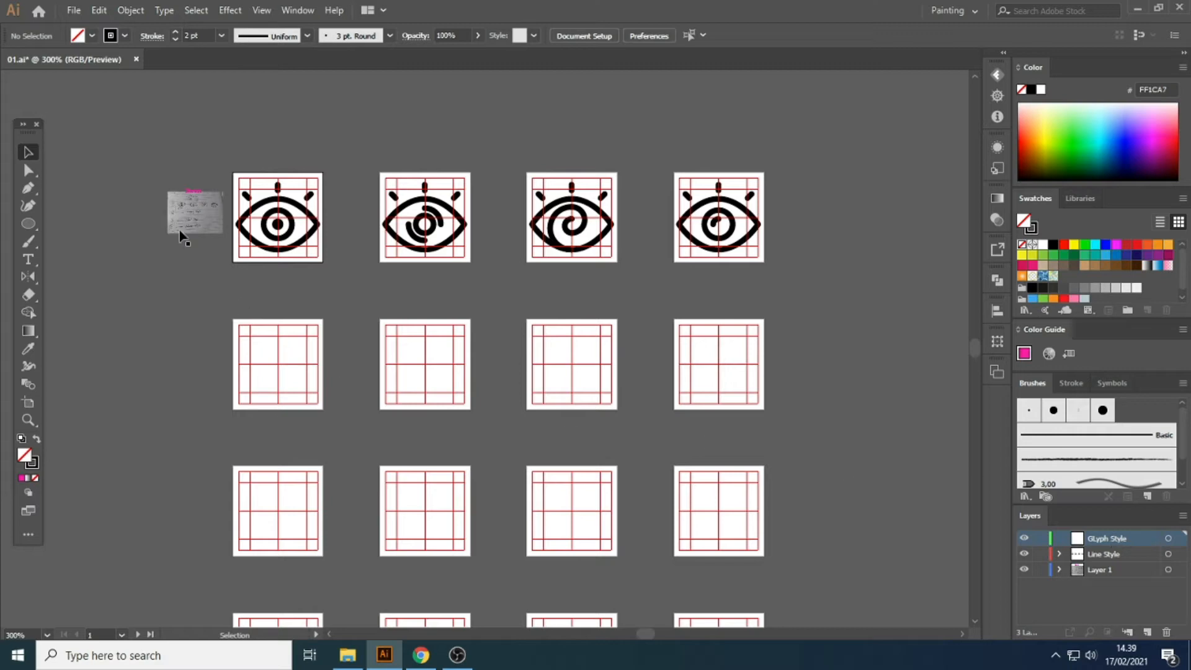
click(99, 10)
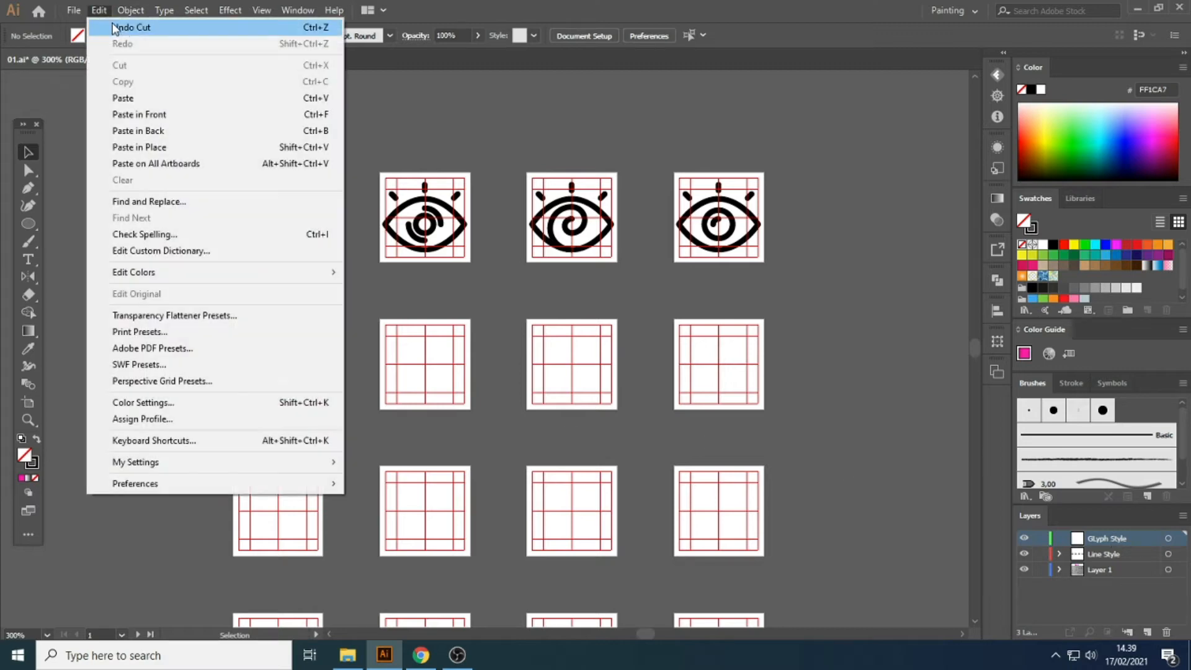
click(139, 115)
click(162, 318)
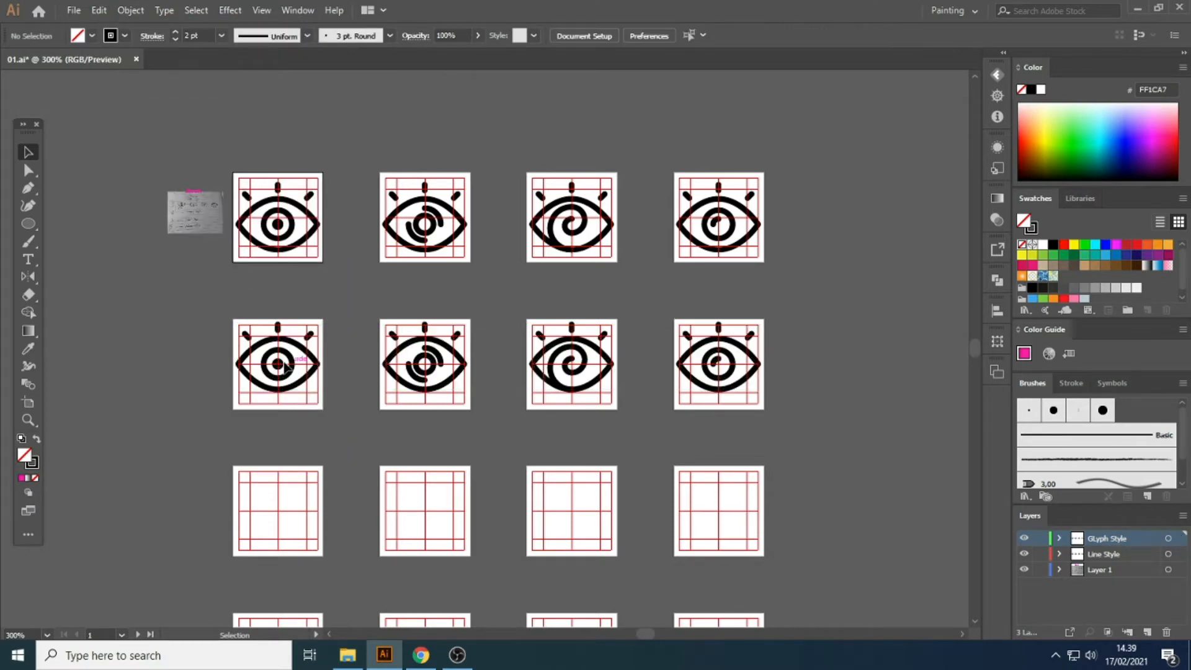
Expand the strokes of the four first-row line icons into filled shapes
scroll(229, 366, up, 3)
scroll(348, 368, down, 3)
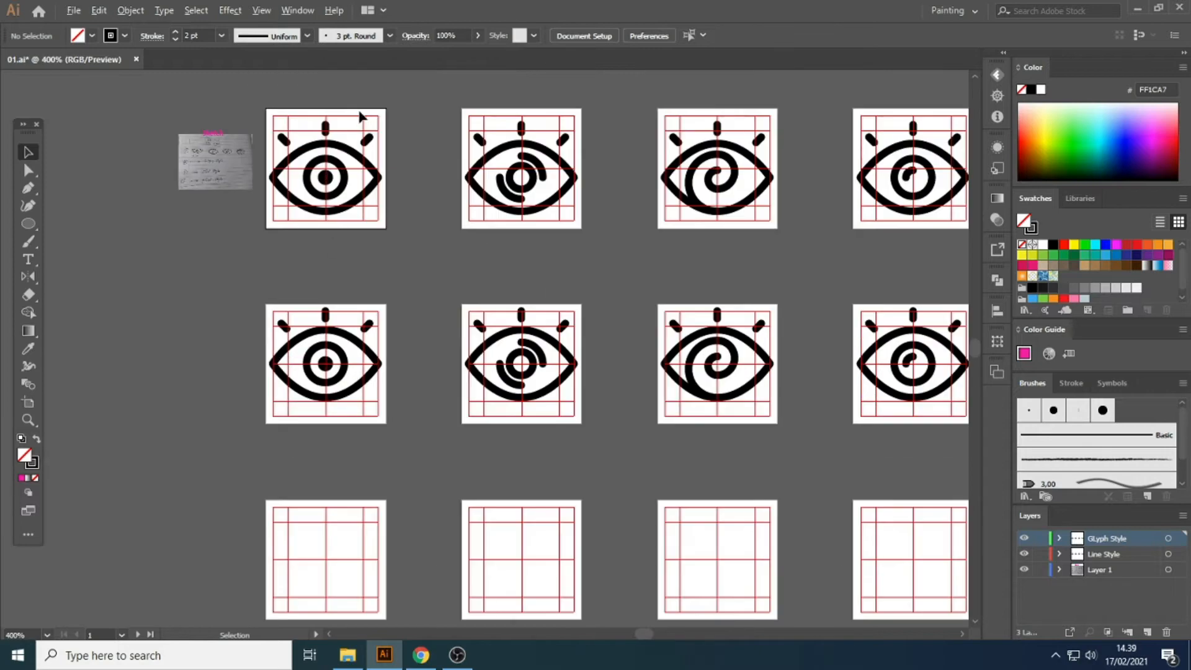
scroll(329, 124, up, 2)
scroll(281, 186, up, 1)
scroll(226, 168, down, 2)
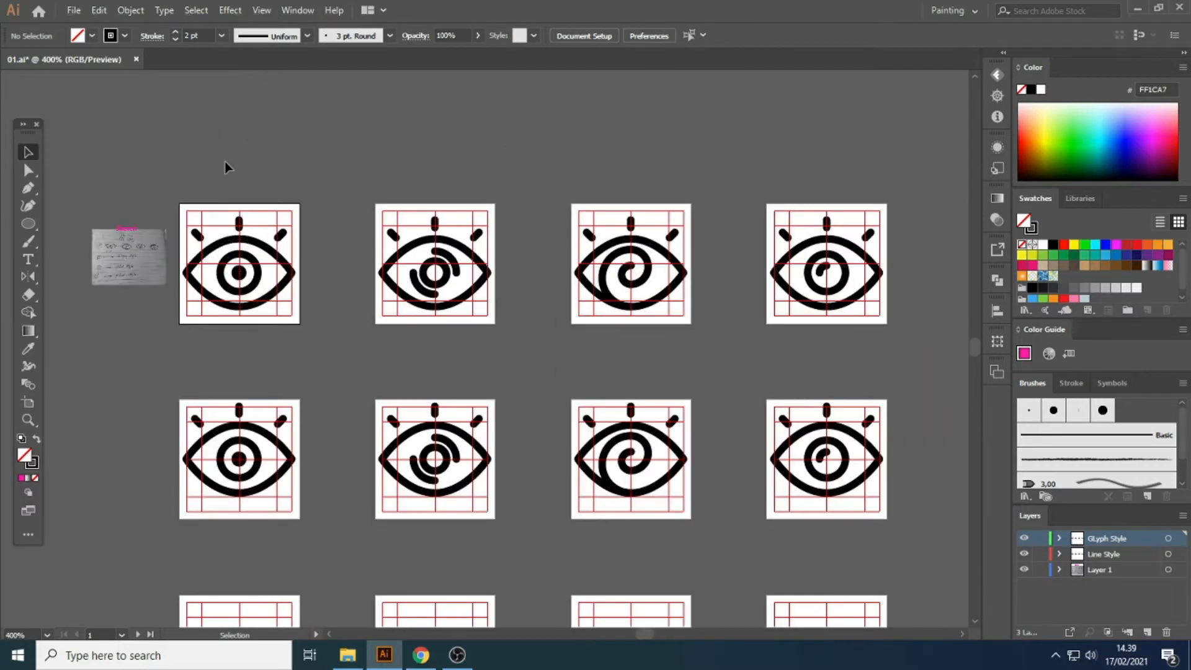
click(796, 234)
click(131, 10)
click(176, 170)
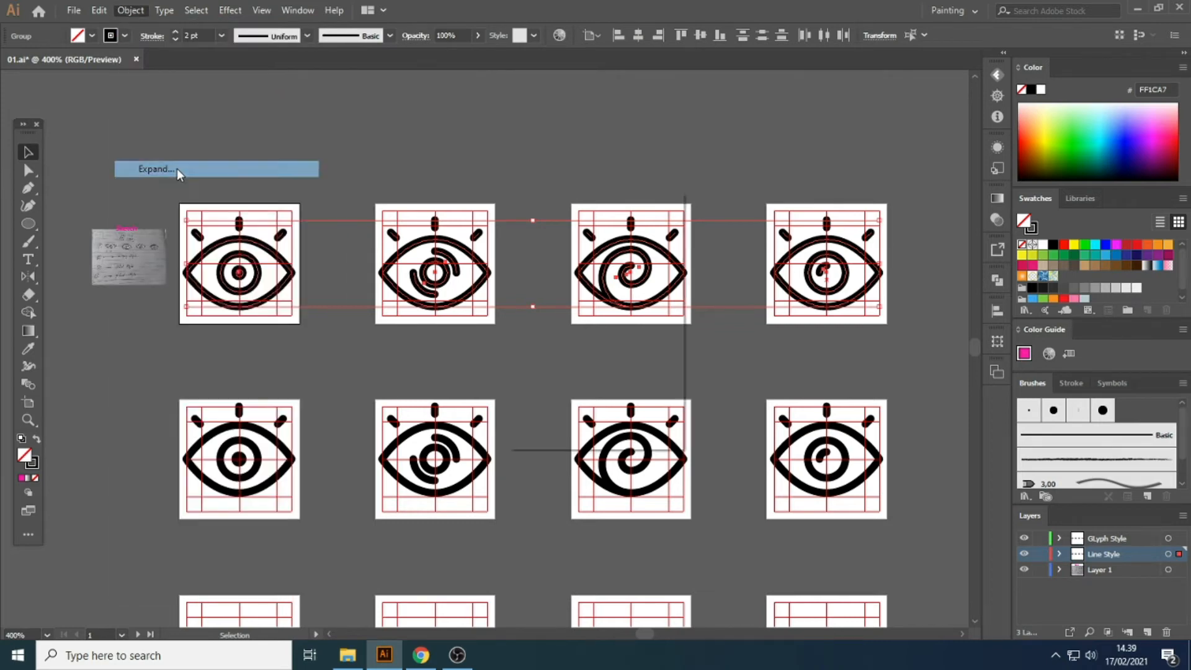
click(561, 412)
click(316, 163)
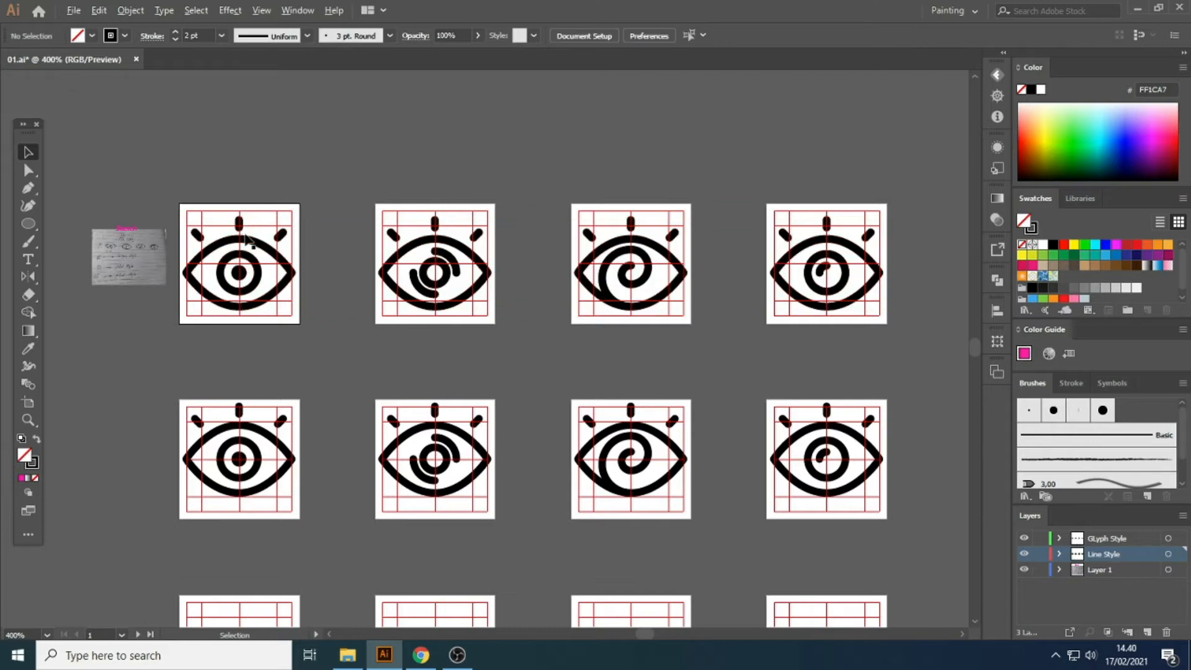
Examine the expanded paths of the first eye icon in the top row in Outline view
scroll(248, 237, up, 3)
click(258, 305)
key(ctrl+y)
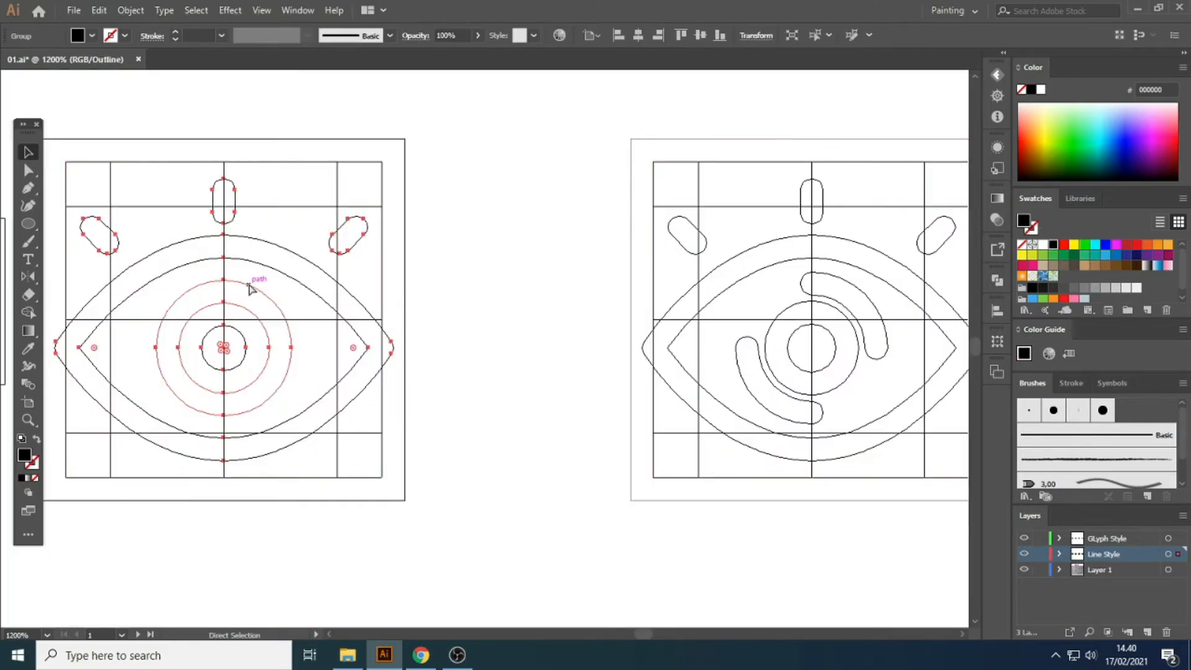
scroll(236, 291, up, 3)
scroll(397, 251, down, 2)
scroll(396, 251, down, 2)
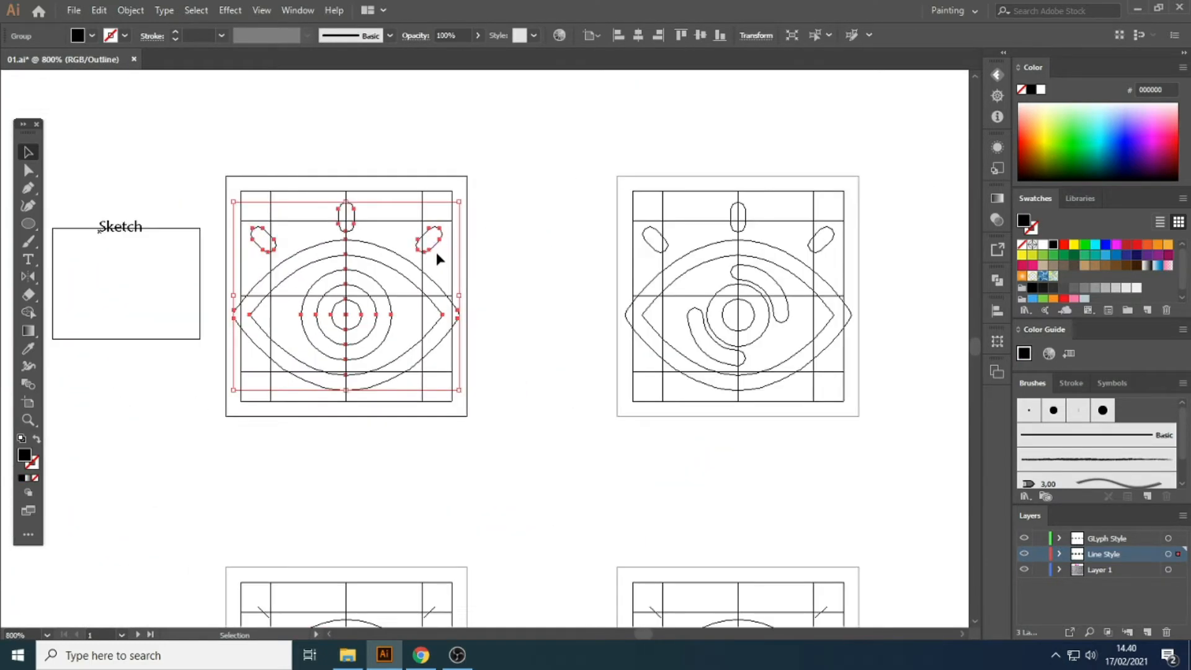
key(ctrl+y)
click(519, 266)
Move the sketch photo and its label down beside the second row of artboards
scroll(371, 180, down, 2)
click(261, 230)
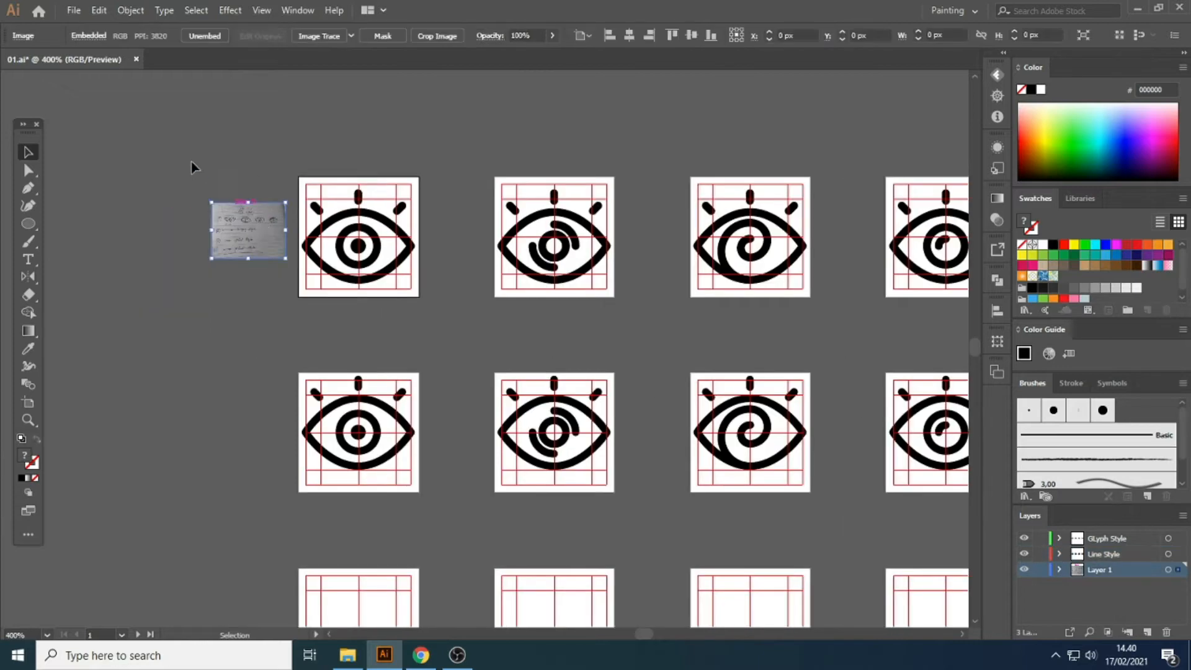
drag(266, 256, 252, 387)
click(308, 345)
Try to mark the glyph style note on the sketch with a 0.5 pt Paintbrush stroke and a pink fill
scroll(226, 373, up, 8)
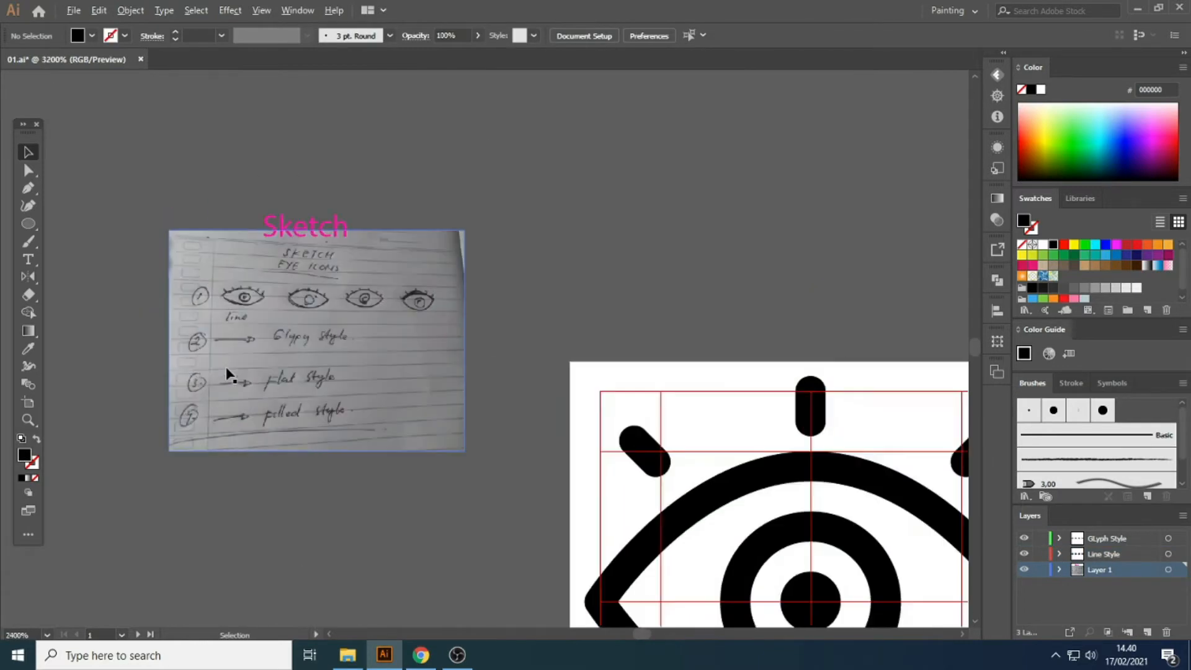
key(b)
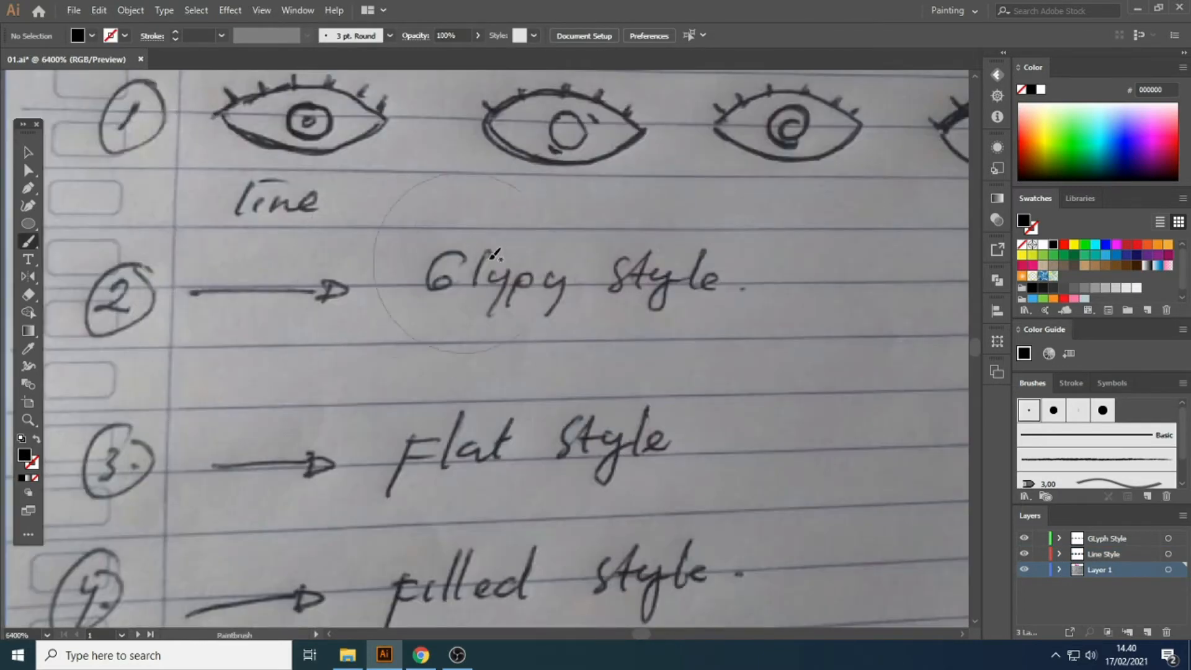
click(1161, 139)
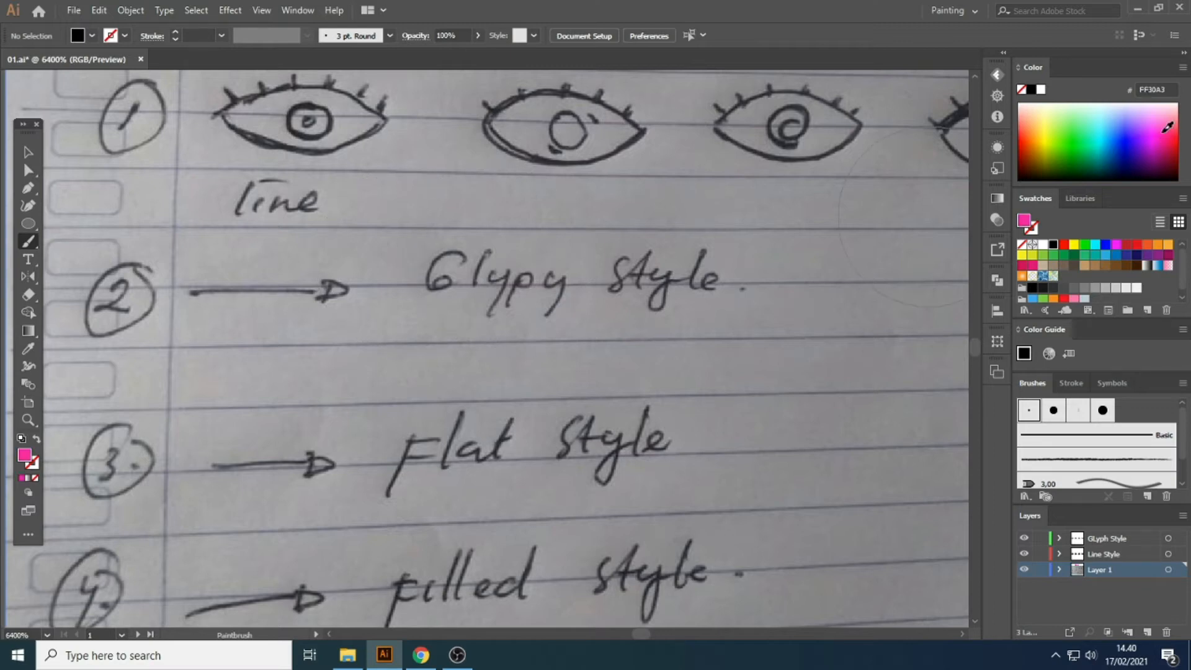
scroll(573, 214, down, 1)
click(221, 36)
click(256, 71)
drag(508, 222, 554, 222)
key(ctrl+z)
Try a thinner 0.25 pt Paintbrush stroke over the sketch notes
click(221, 35)
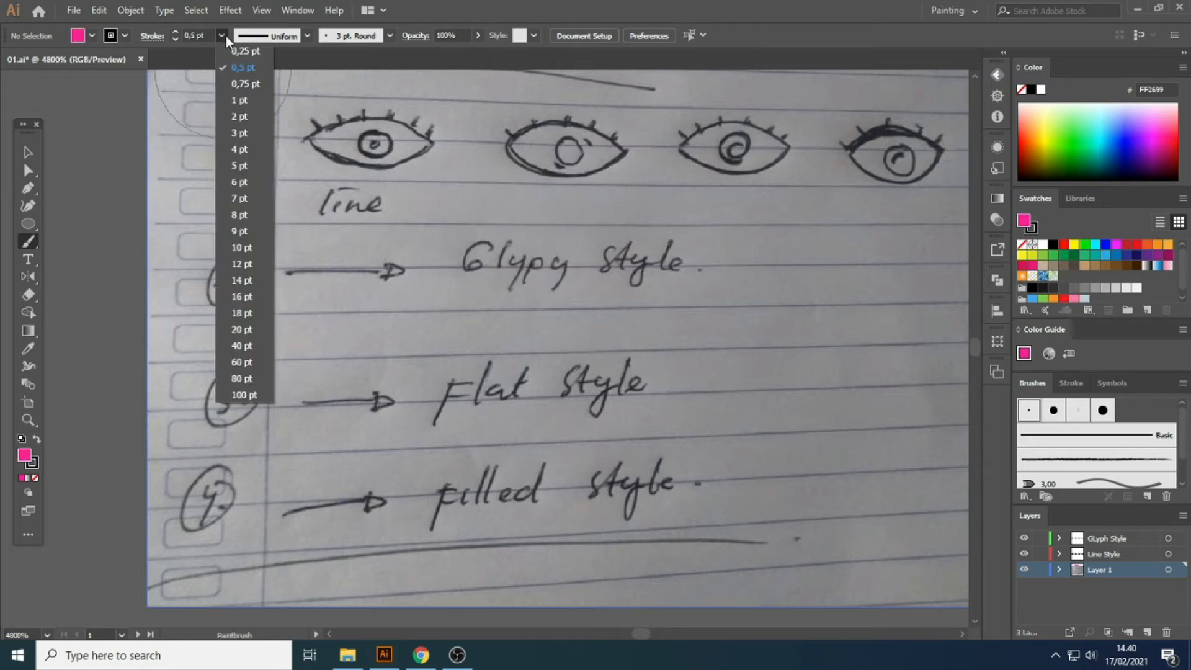
click(255, 56)
mouse_move(324, 185)
mouse_down()
mouse_move(873, 168)
mouse_move(331, 286)
mouse_move(319, 325)
mouse_move(267, 304)
mouse_up()
key(ctrl+z)
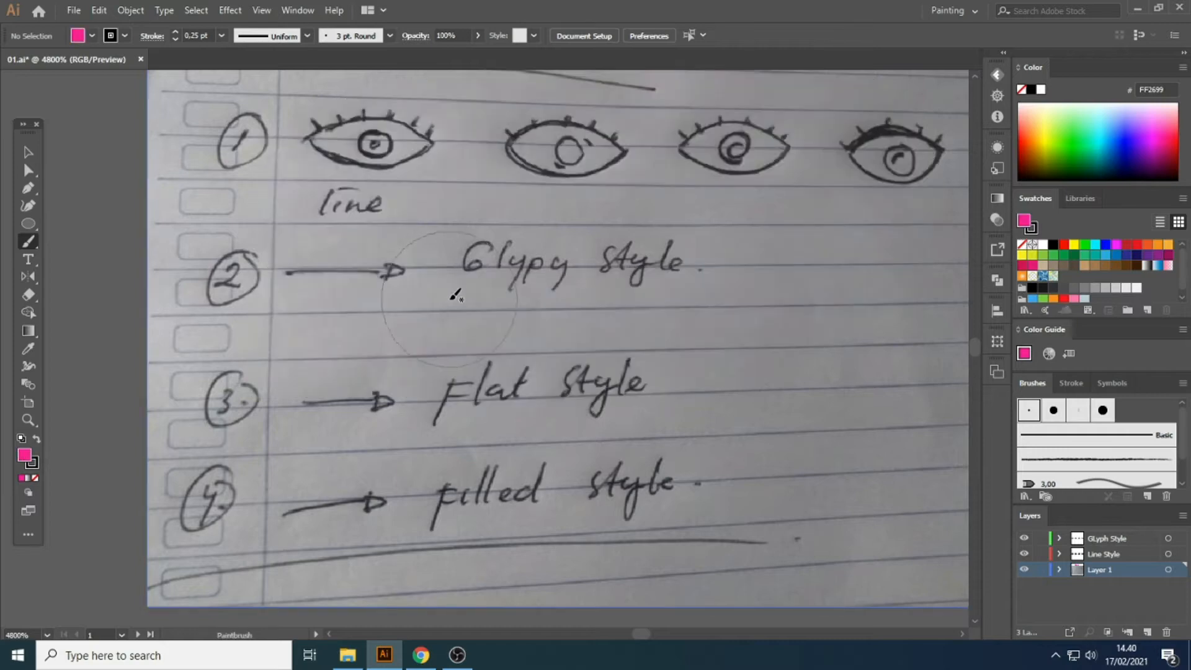
Draw a pink filled shape over the glyph style note on the sketch with the Pen tool
key(v)
click(590, 303)
key(ctrl+plus)
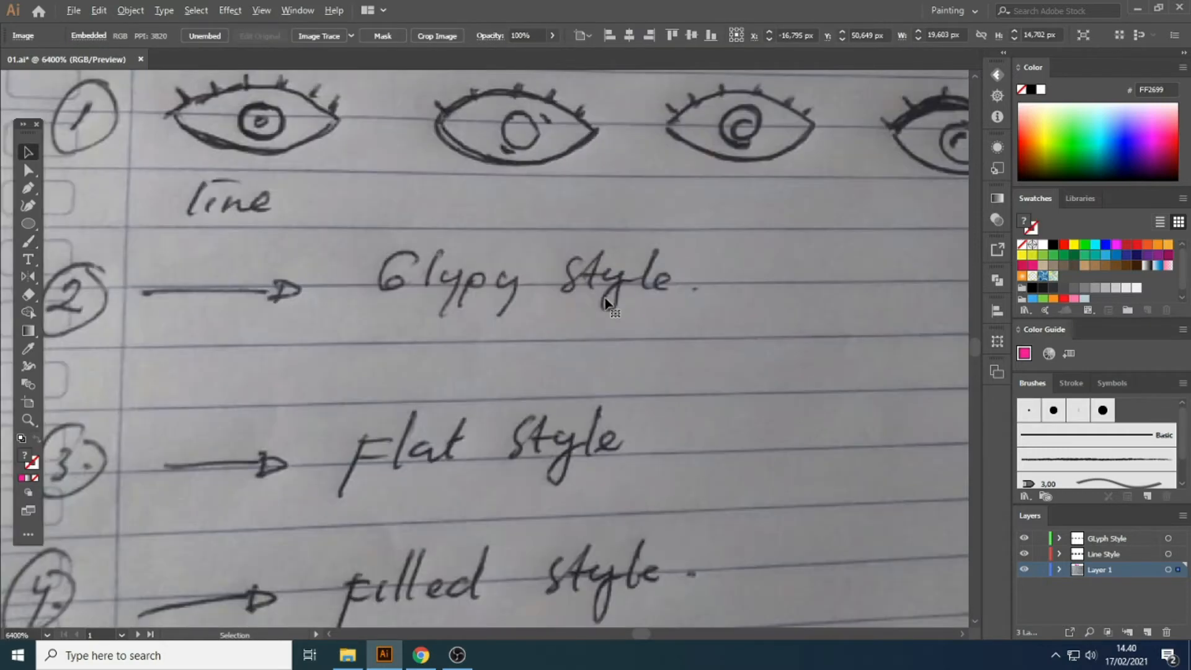
key(p)
drag(681, 200, 694, 200)
drag(732, 252, 732, 285)
drag(606, 352, 586, 355)
drag(532, 352, 456, 346)
drag(358, 327, 346, 281)
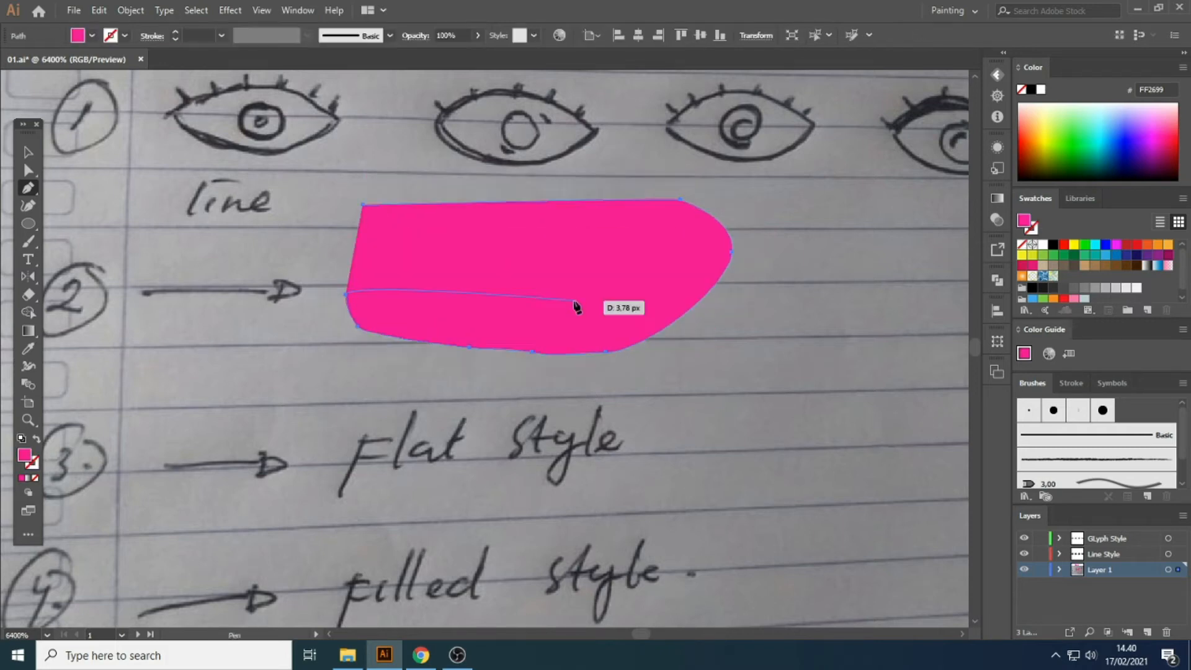
key(v)
click(758, 348)
Delete the pink shape covering the glyph style note on the sketch
click(478, 271)
scroll(465, 277, down, 3)
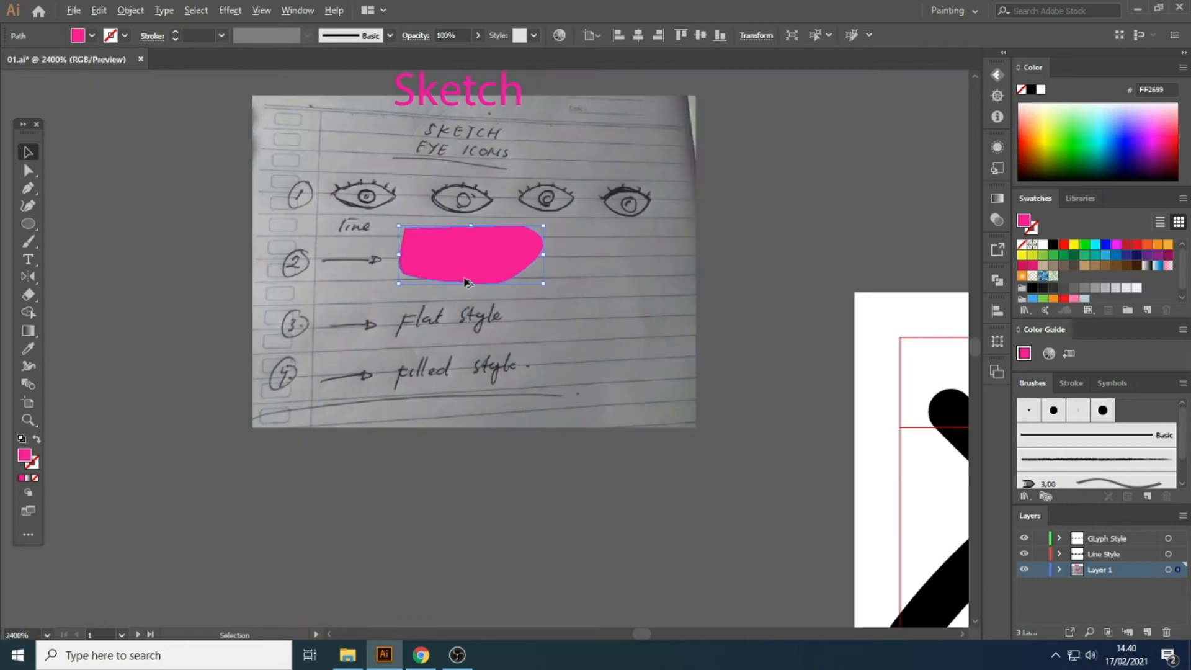
key(Delete)
scroll(338, 255, down, 5)
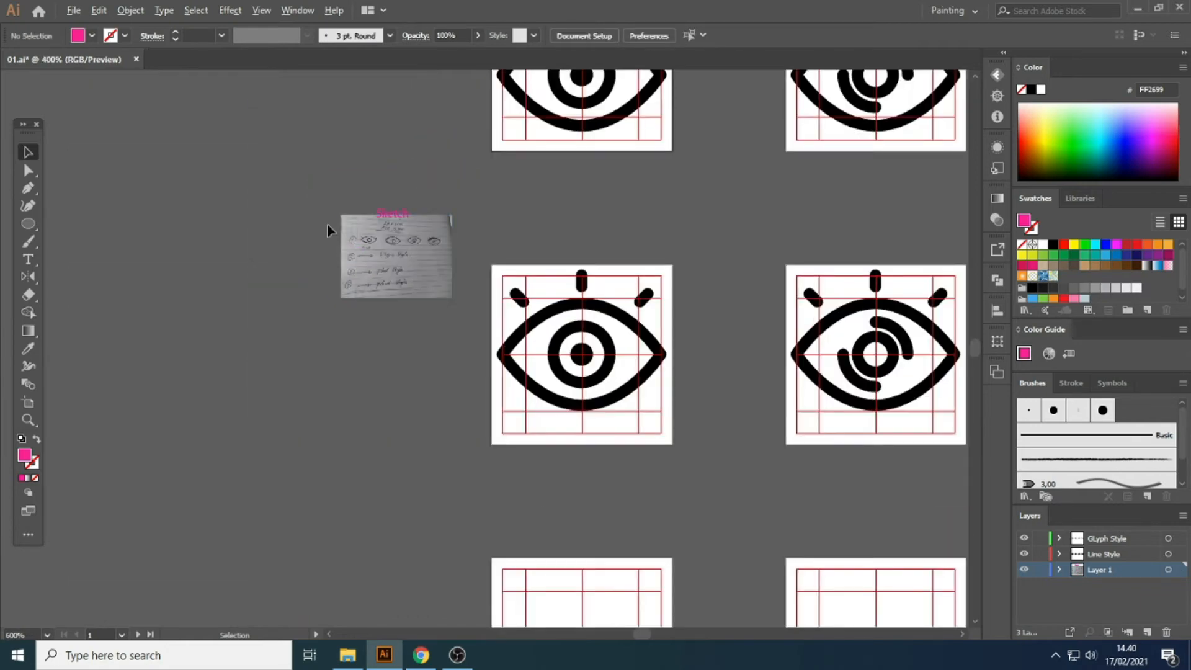
Expand the strokes of the first eye icon in the second row into filled shapes
scroll(651, 335, up, 2)
scroll(357, 251, up, 2)
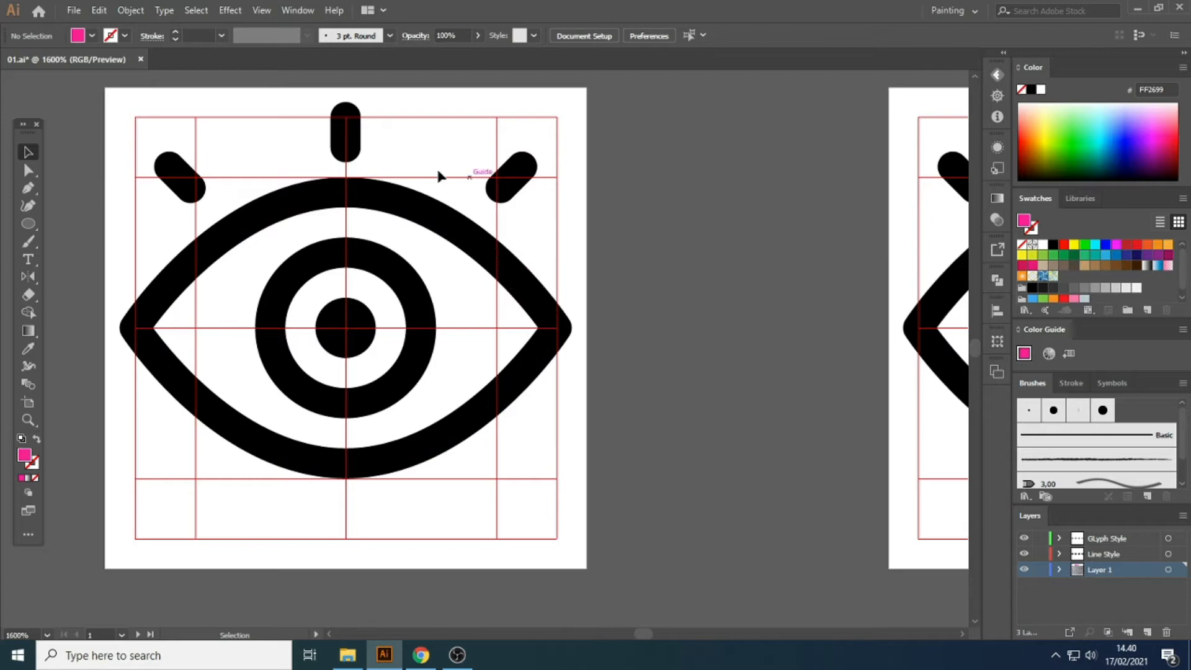
drag(166, 124, 627, 404)
click(688, 346)
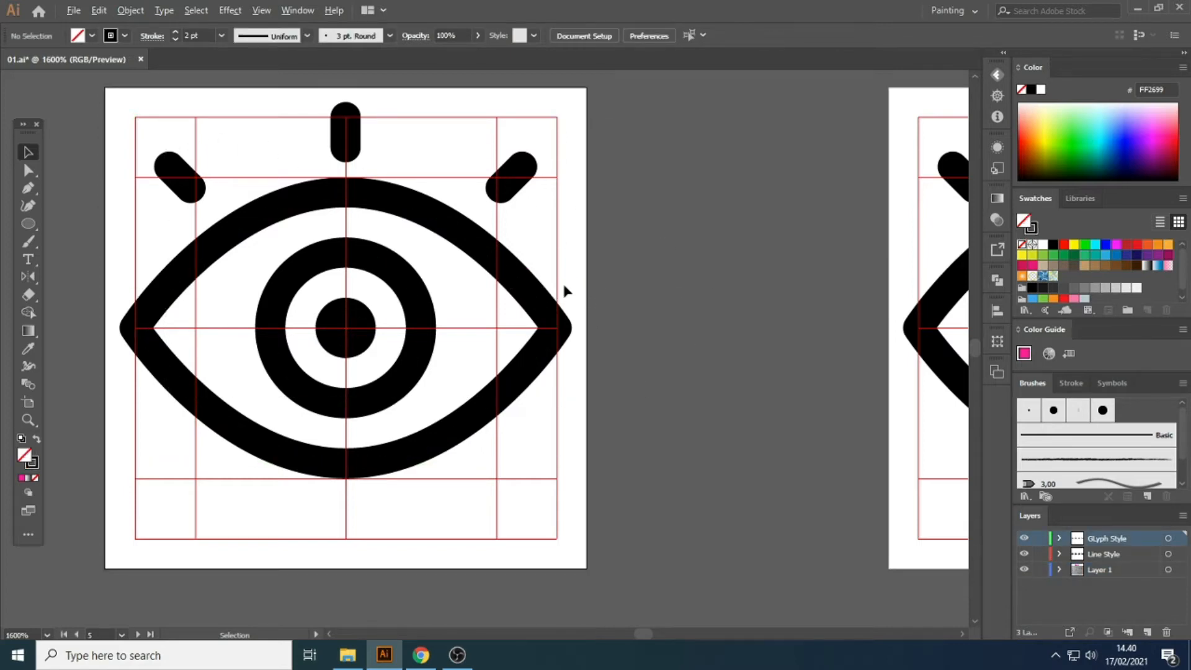
scroll(533, 279, down, 2)
scroll(348, 258, up, 1)
drag(336, 126, 661, 435)
scroll(176, 146, down, 1)
scroll(335, 127, up, 1)
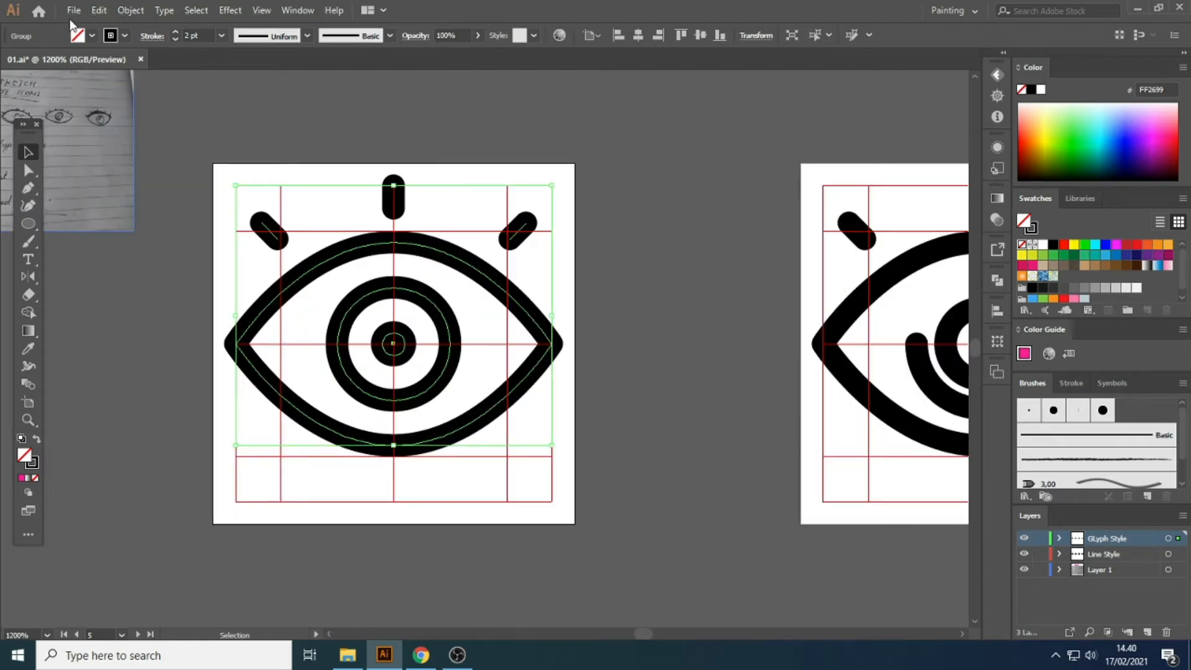
click(130, 10)
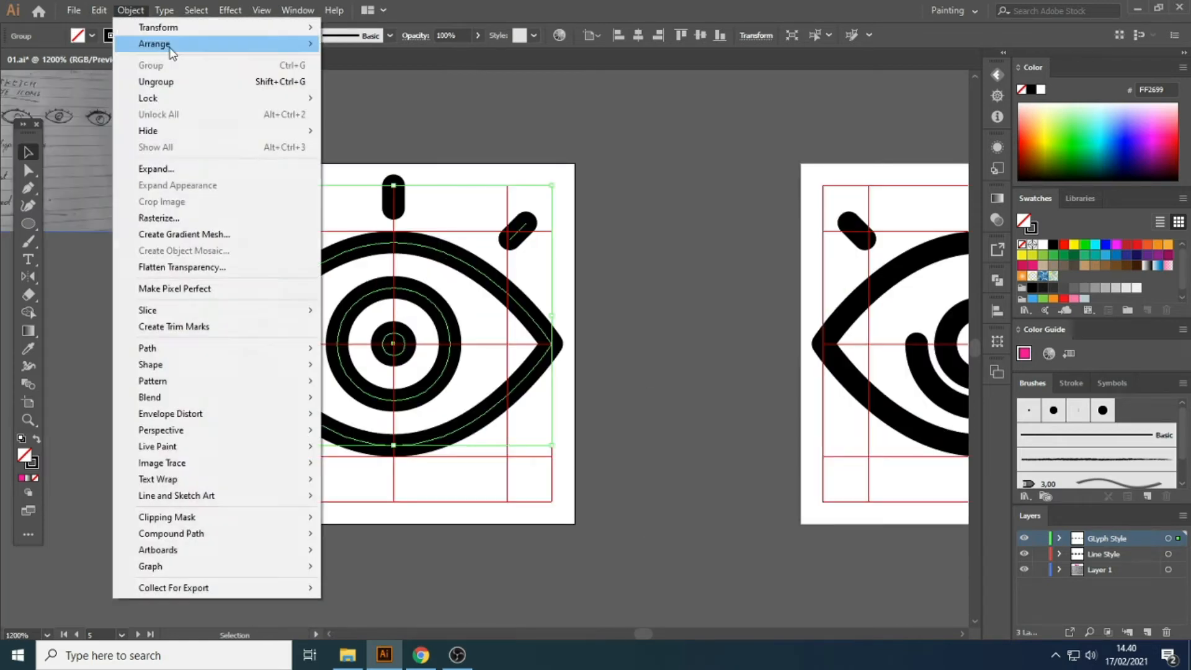
click(175, 174)
click(560, 412)
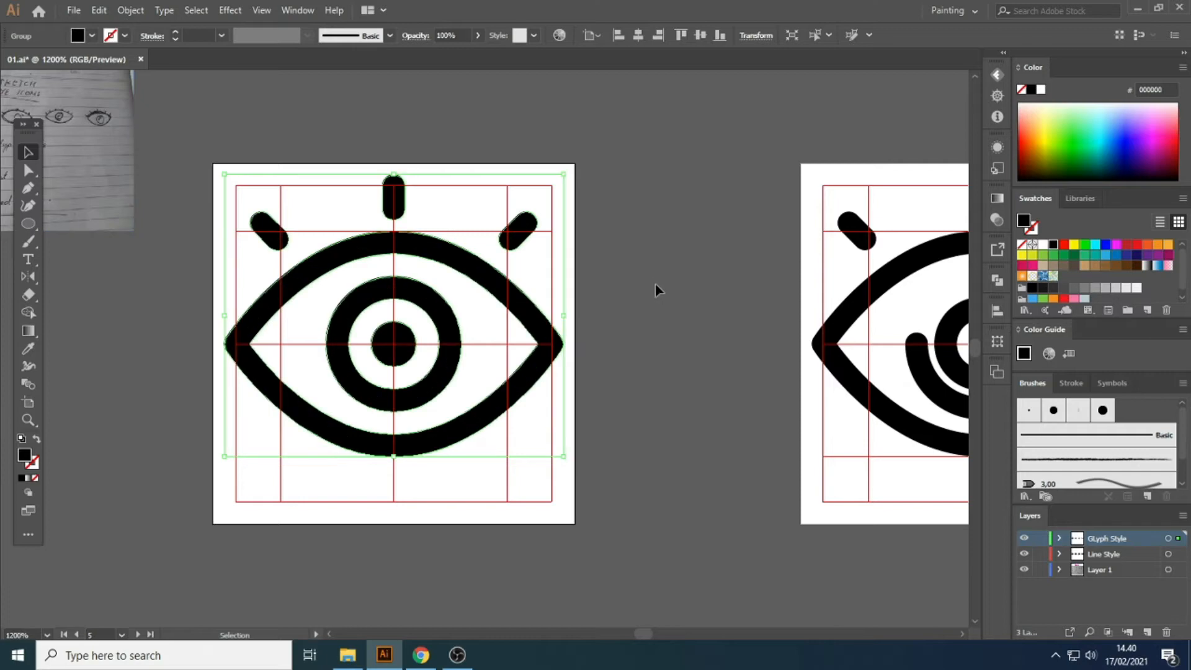
Display the Pathfinder operations for the expanded eye icon
scroll(353, 252, up, 1)
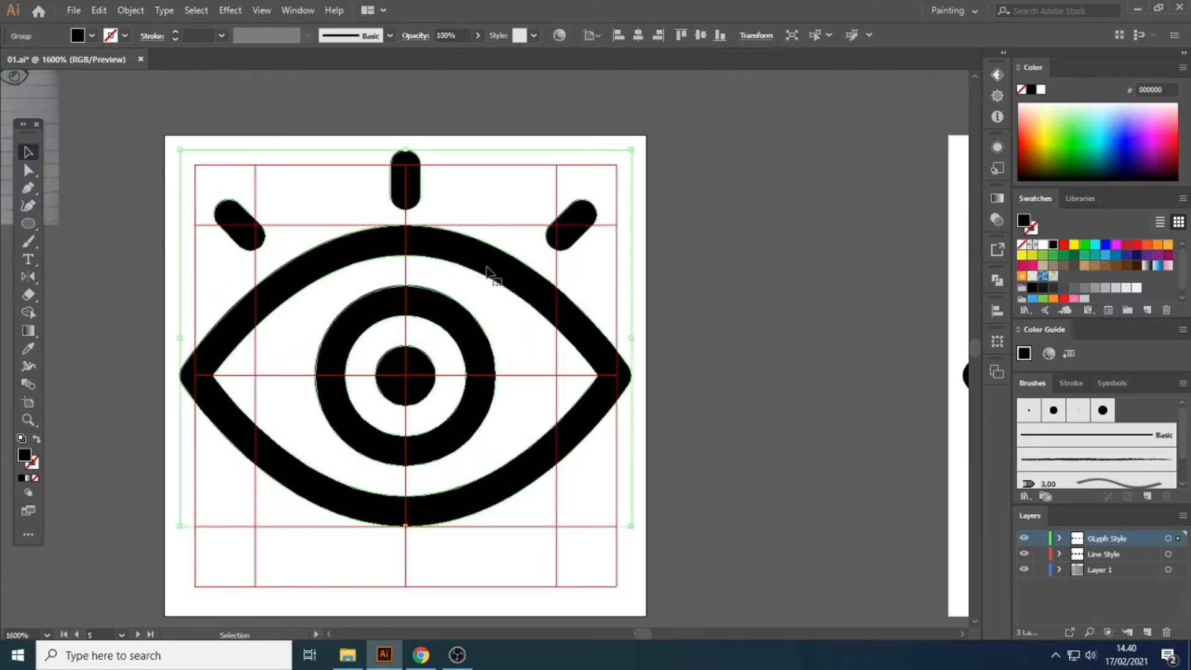
click(998, 283)
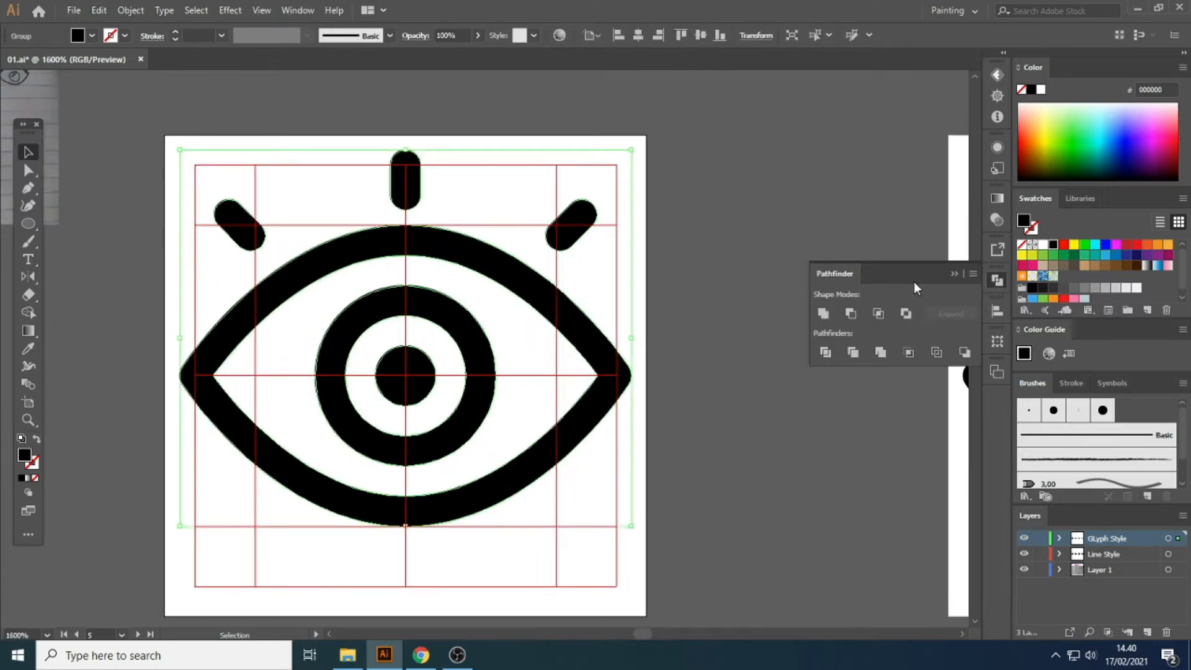
click(298, 10)
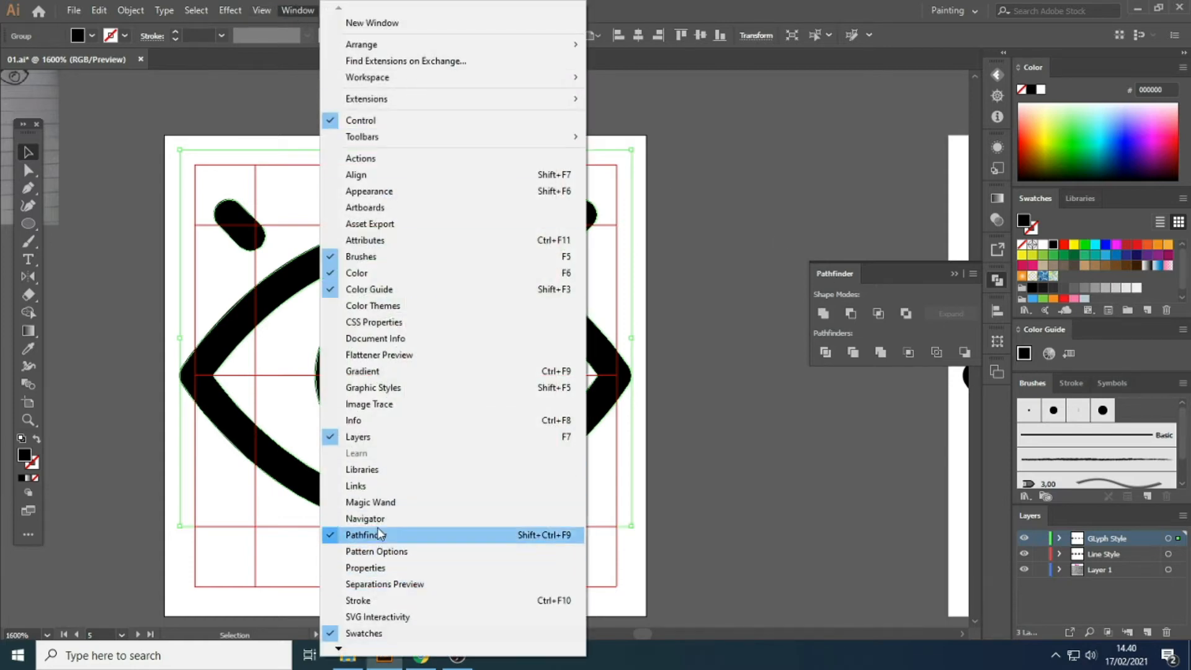
click(850, 375)
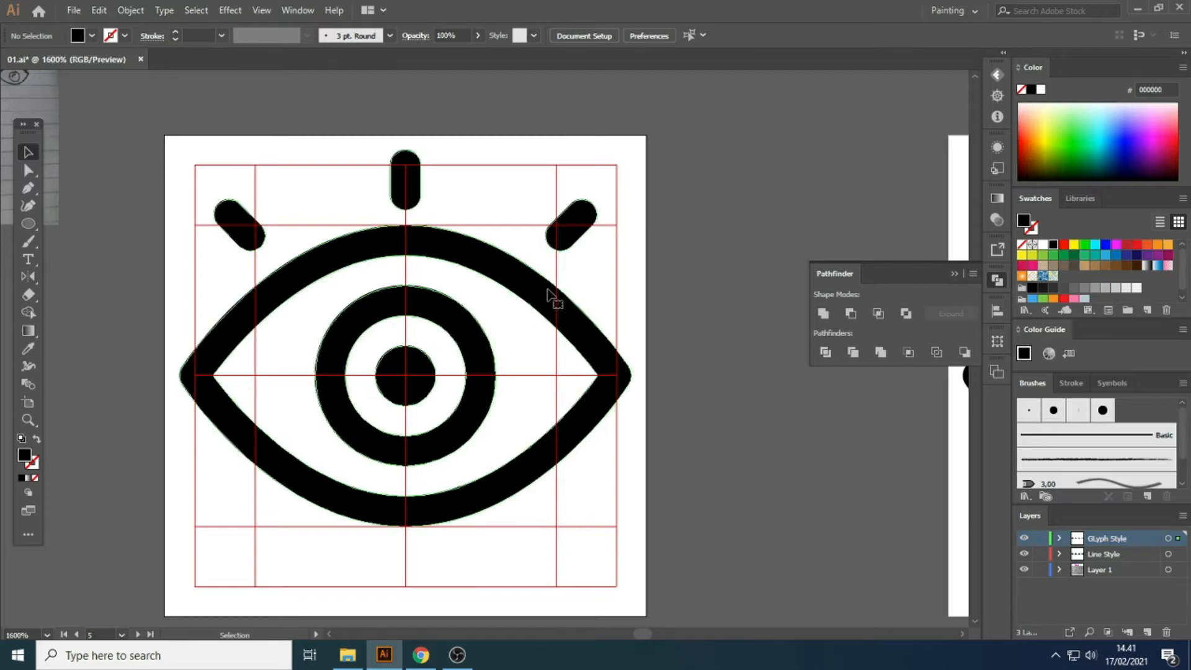
Ungroup the expanded first eye icon in the second row
click(549, 296)
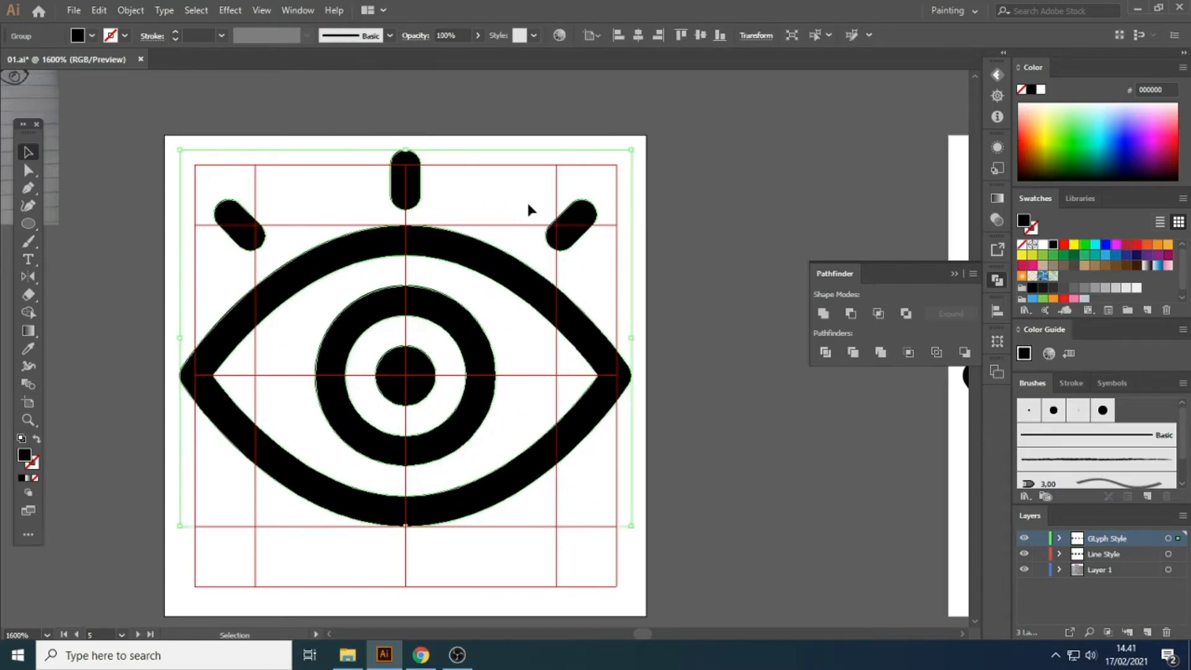
right_click(474, 271)
click(519, 395)
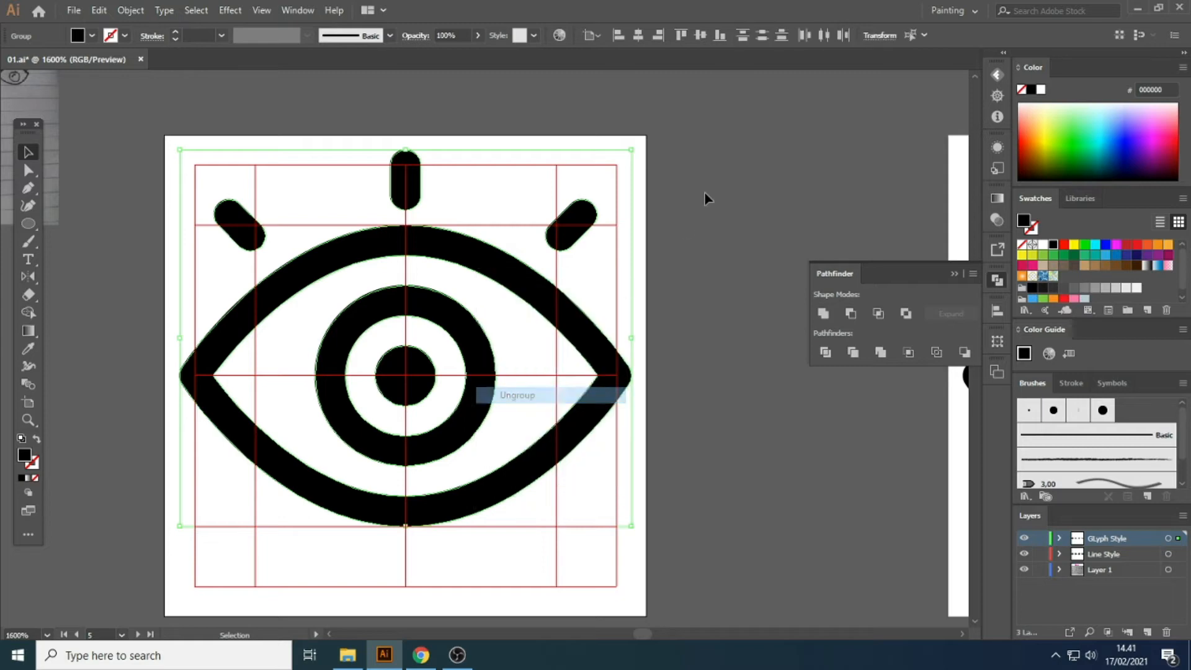
click(704, 194)
Divide the outer eye outline and unite the pieces into one solid eye shape
click(473, 261)
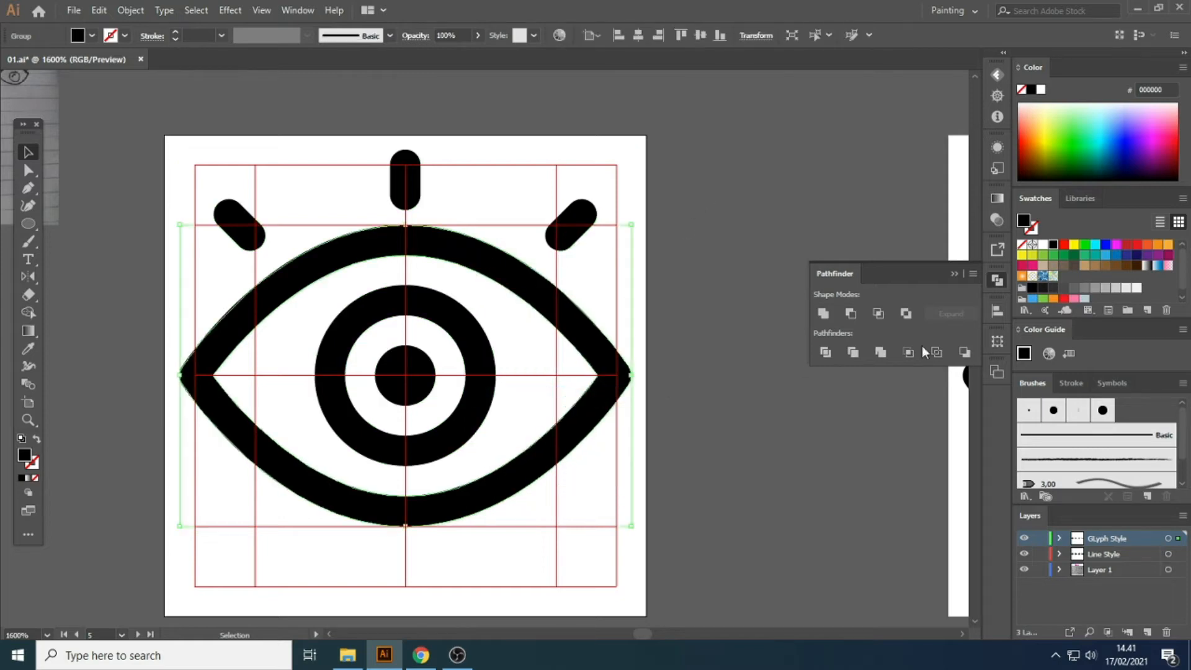
click(826, 352)
click(826, 311)
Exclude the iris ring and pupil from the solid eye shape to cut them out as white areas
click(341, 381)
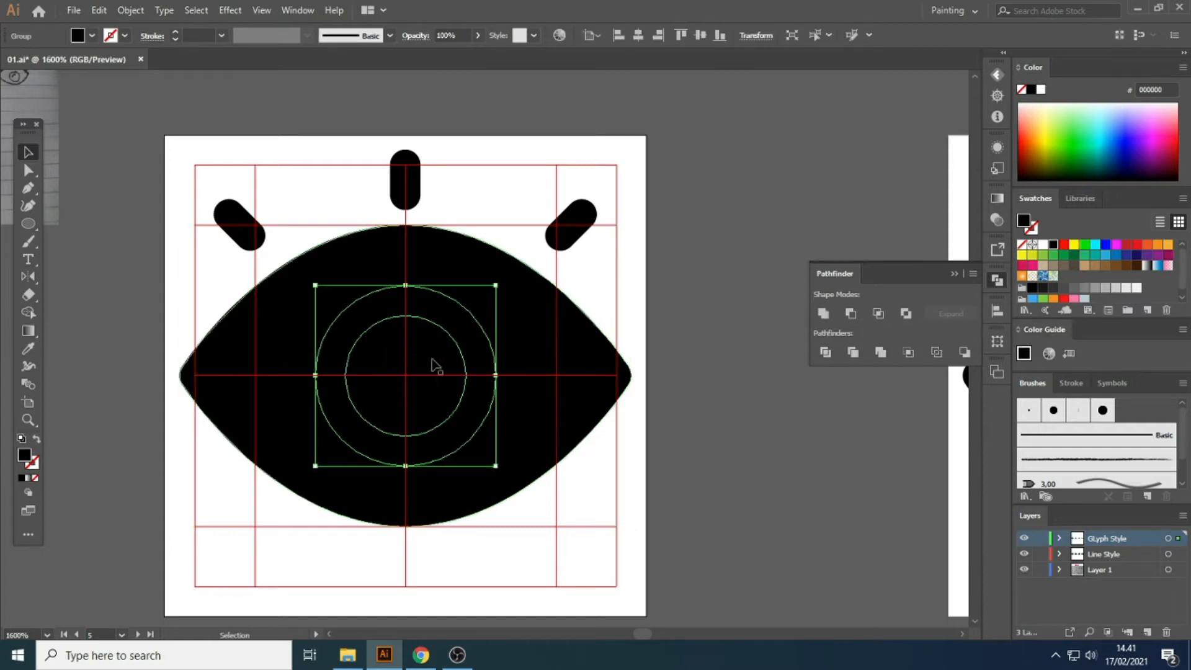
shift+click(579, 355)
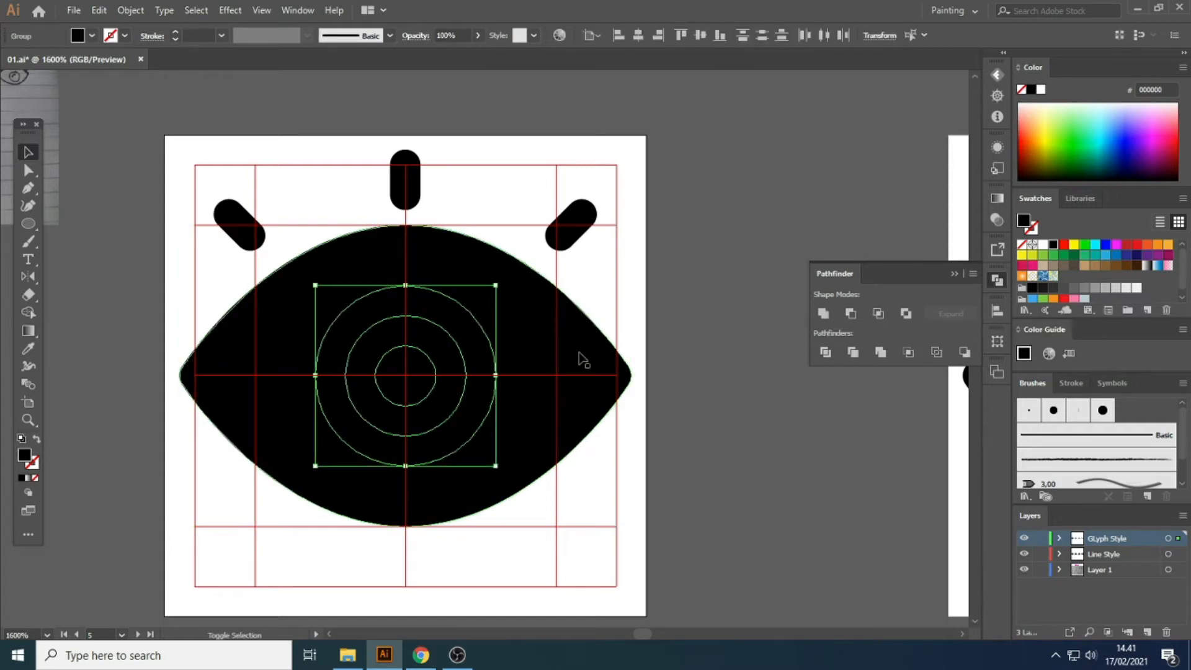
click(906, 319)
click(799, 397)
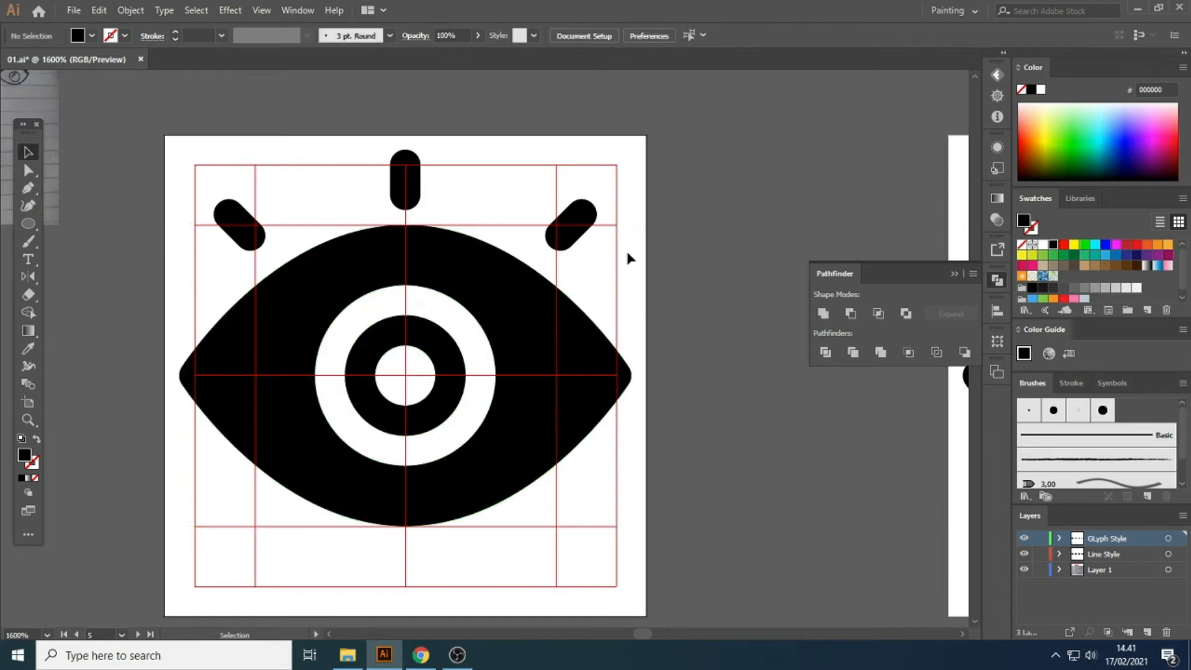
Unite the first glyph icon's eye and lashes, and centre the icon vertically on its artboard
drag(592, 285, 611, 424)
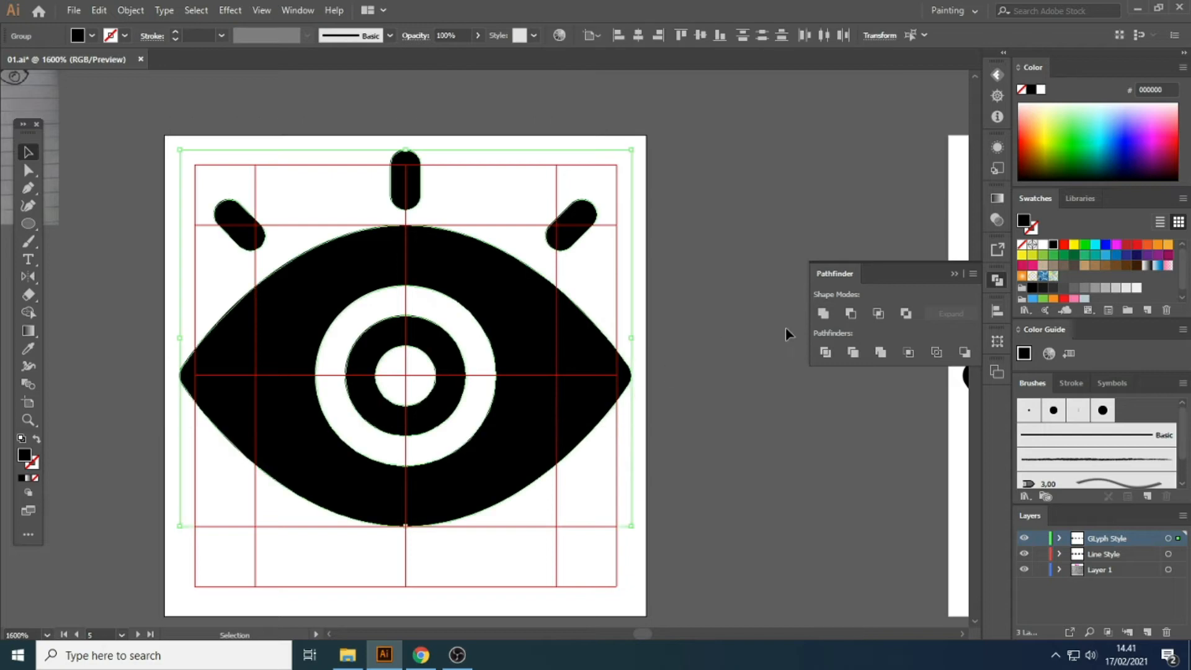
click(829, 314)
click(763, 273)
click(533, 296)
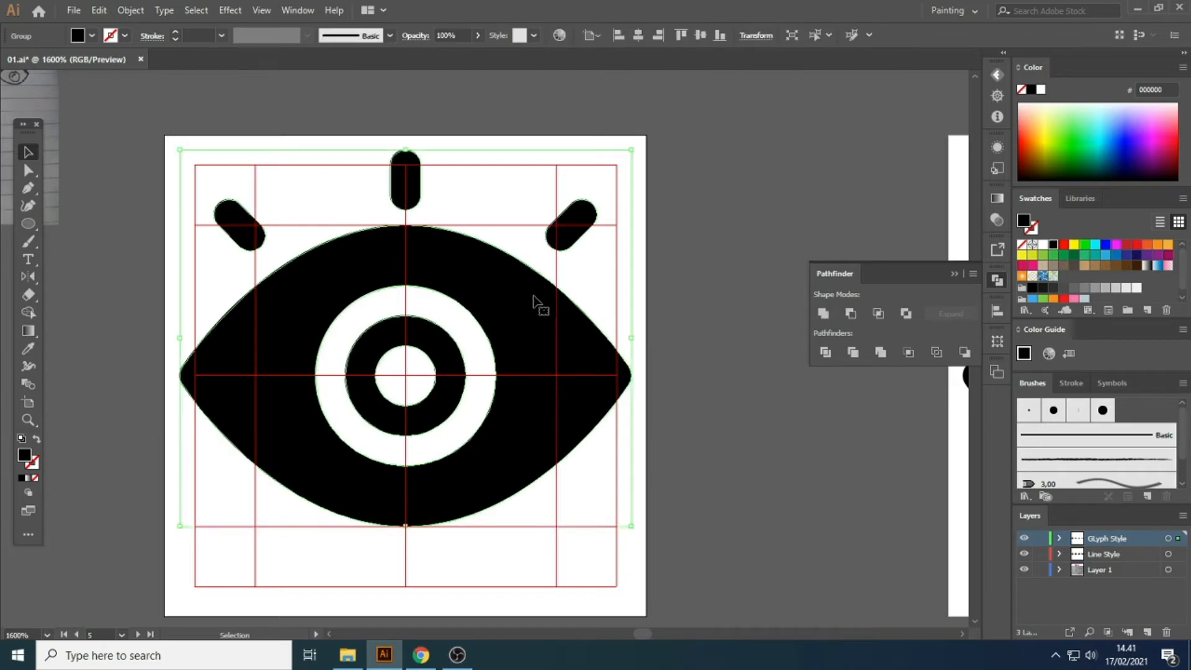
click(699, 36)
click(680, 151)
Expand the fill and stroke of the second eye icon, the one with two curved arcs around the iris
scroll(260, 245, down, 2)
drag(515, 229, 356, 229)
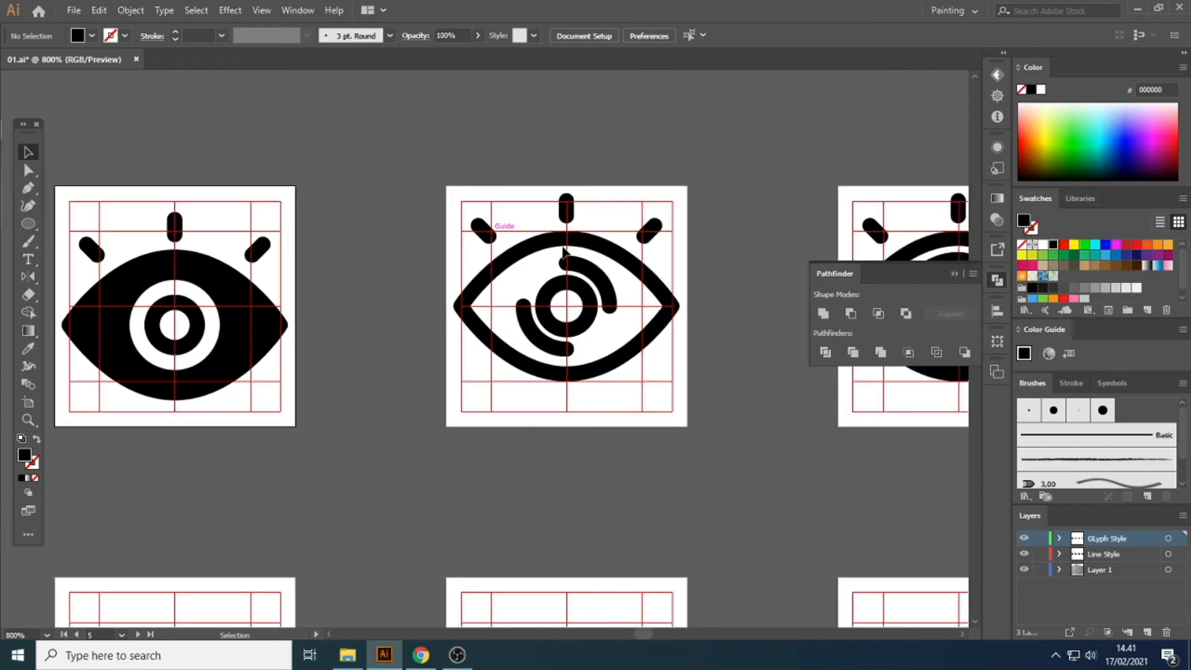
scroll(659, 270, up, 2)
click(624, 273)
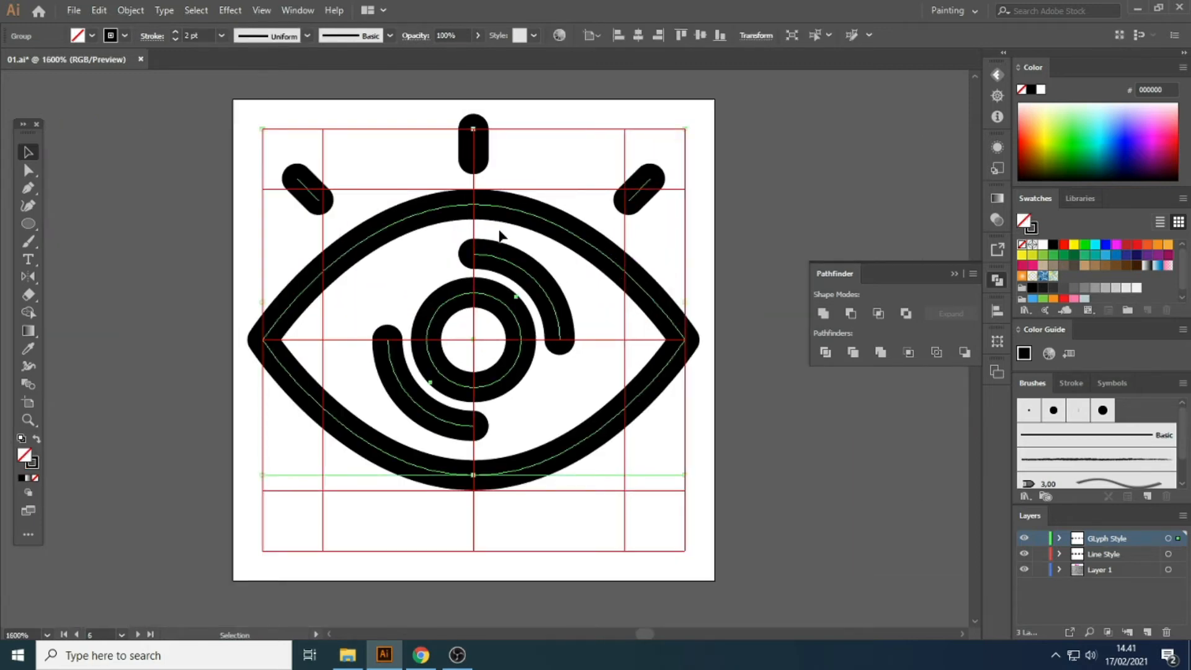
click(132, 11)
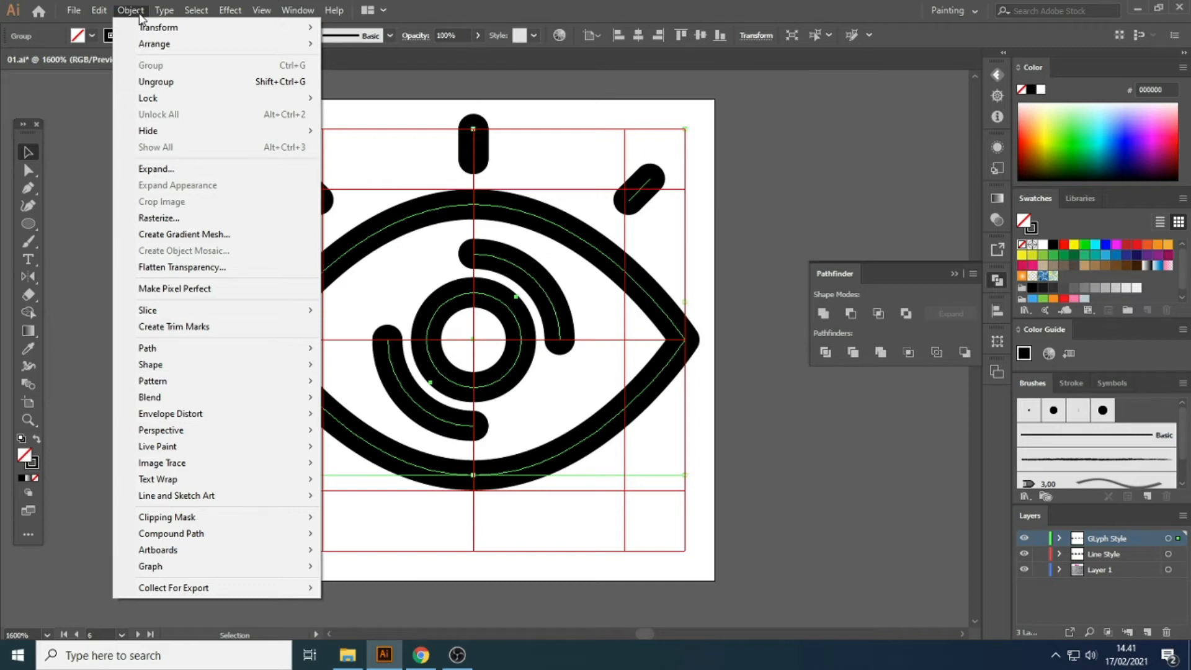
click(178, 169)
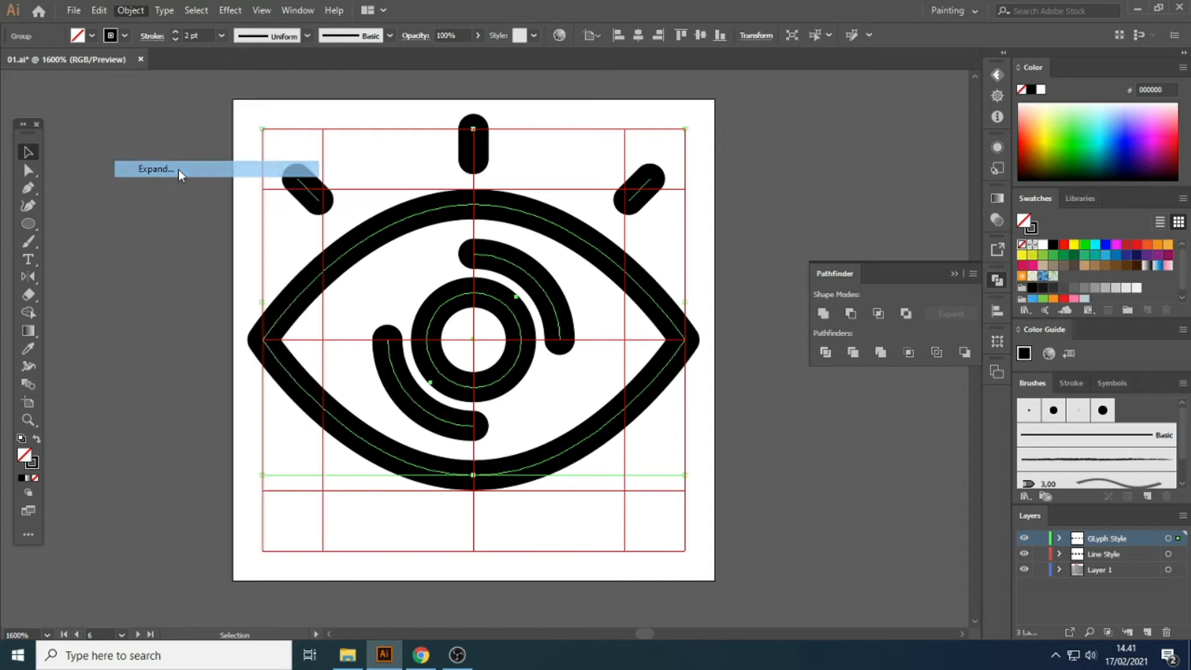
click(560, 412)
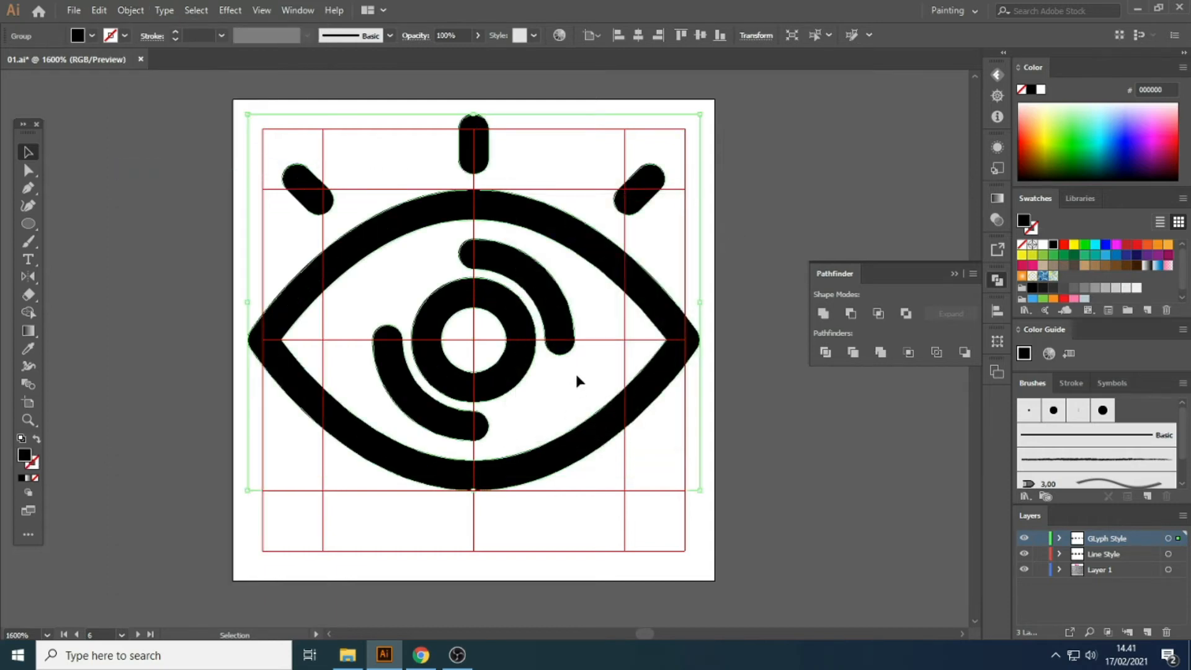
Isolate the second icon's group, divide its outer eye outline and unite the pieces into one solid shape
click(760, 225)
click(565, 235)
double_click(565, 234)
click(566, 235)
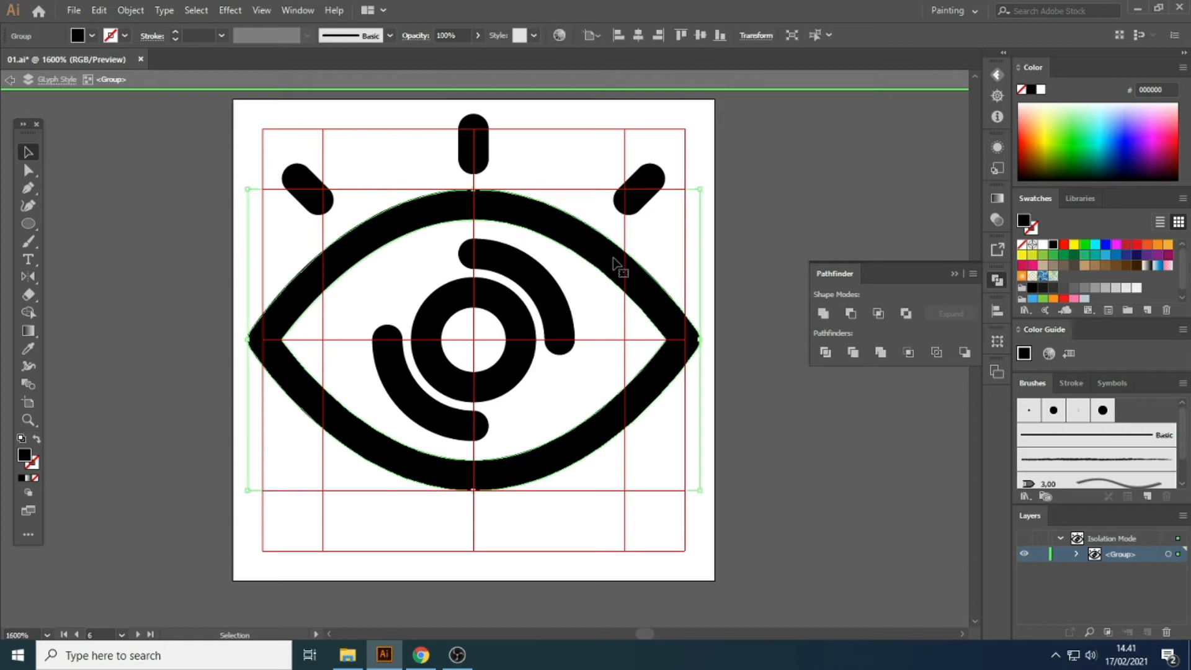
click(824, 352)
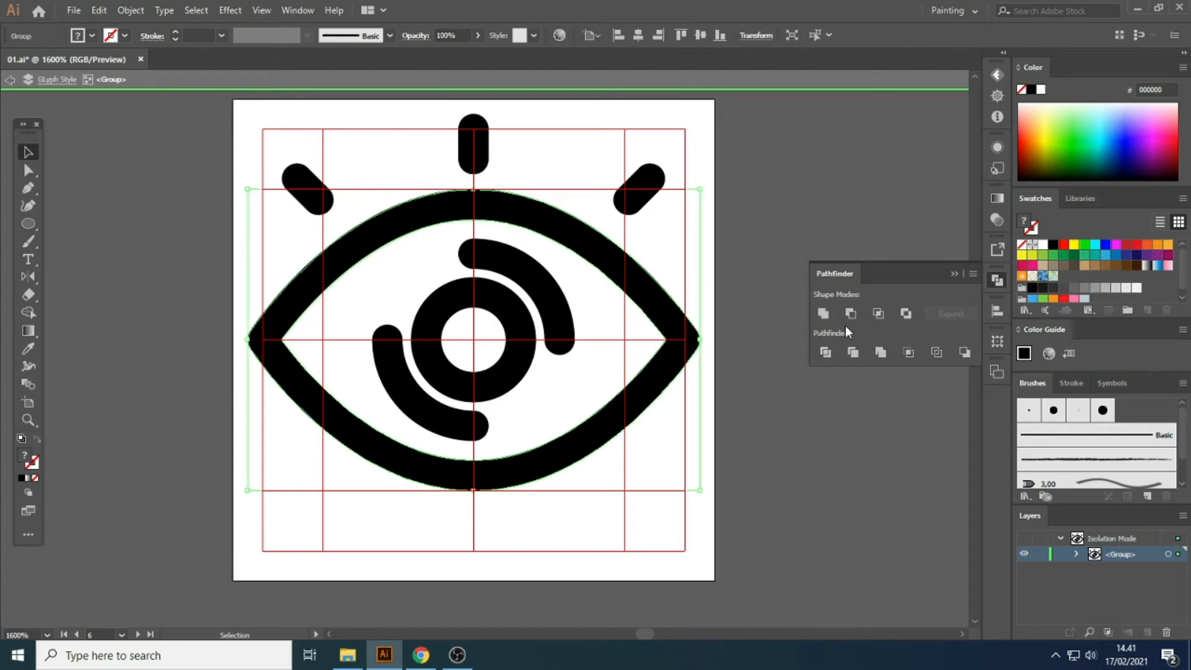
click(823, 313)
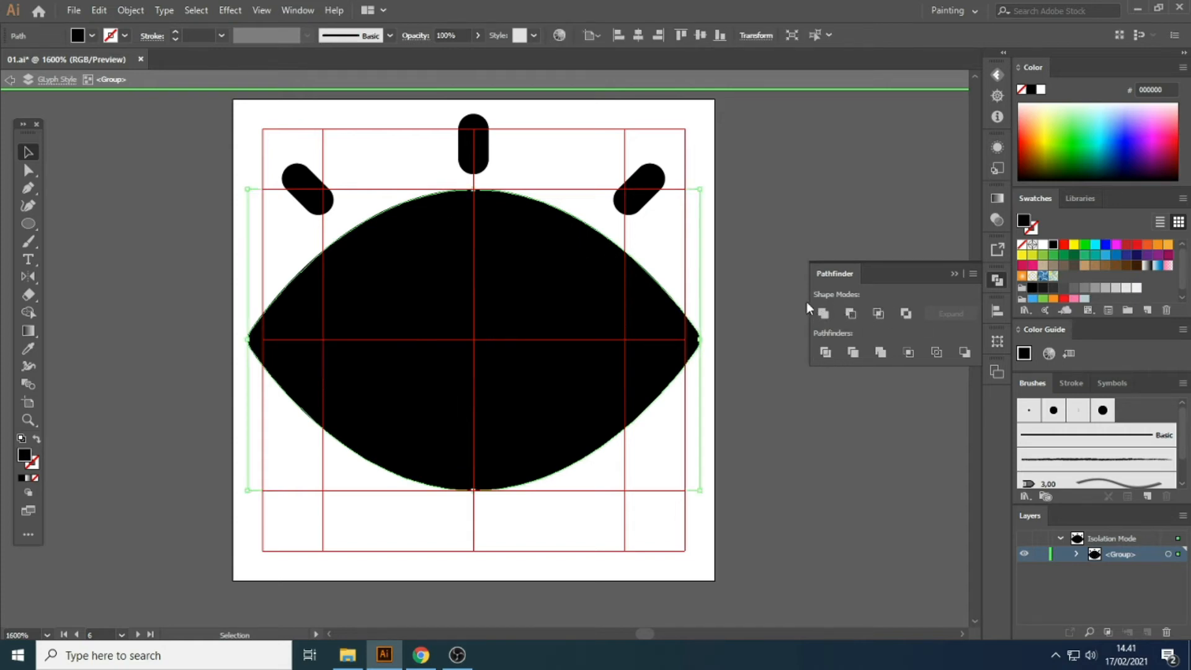
Exclude the iris ring and both curved arcs from the second icon's solid eye shape
click(500, 307)
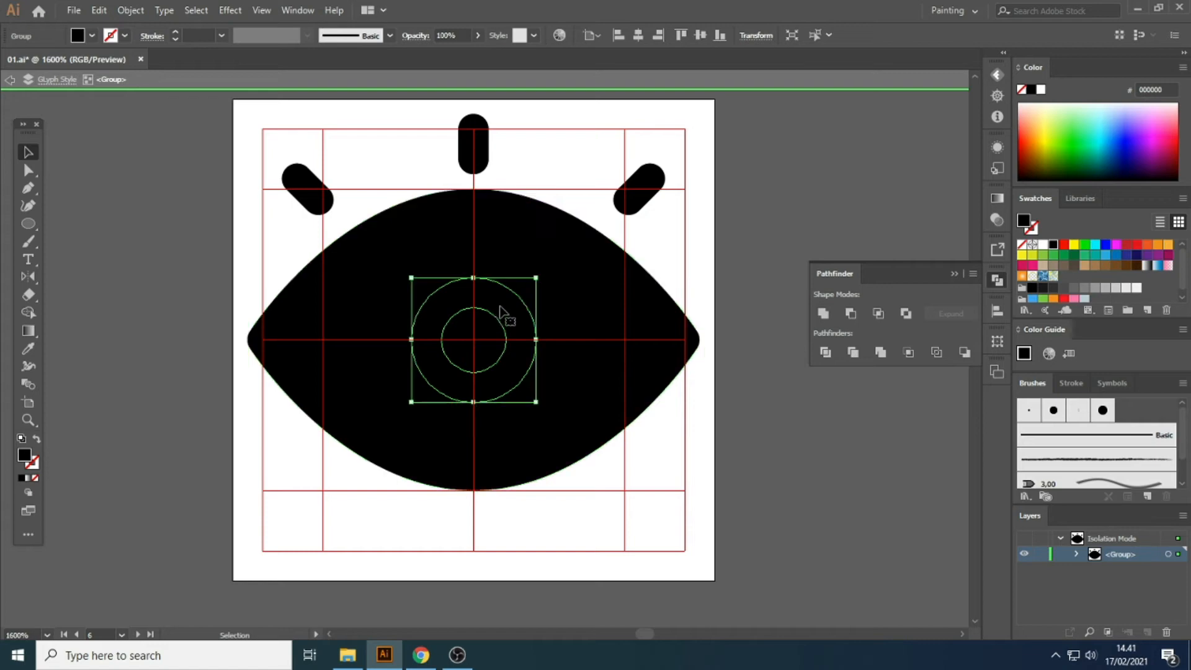
shift+click(544, 284)
shift+click(418, 423)
shift+click(670, 358)
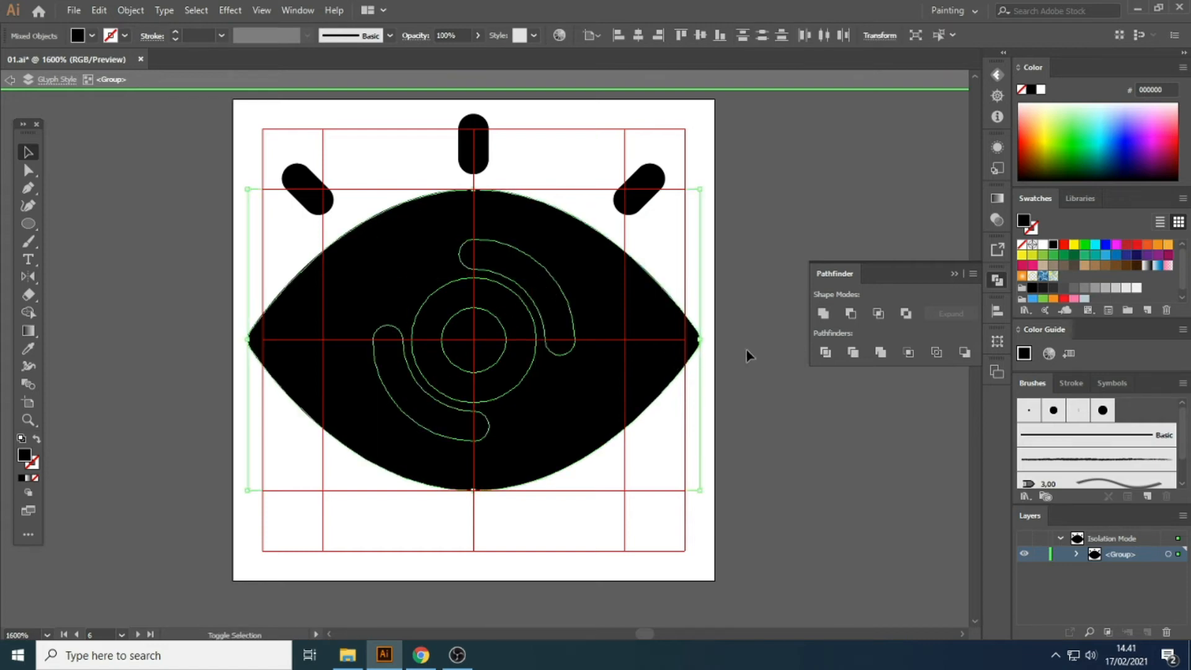
click(905, 313)
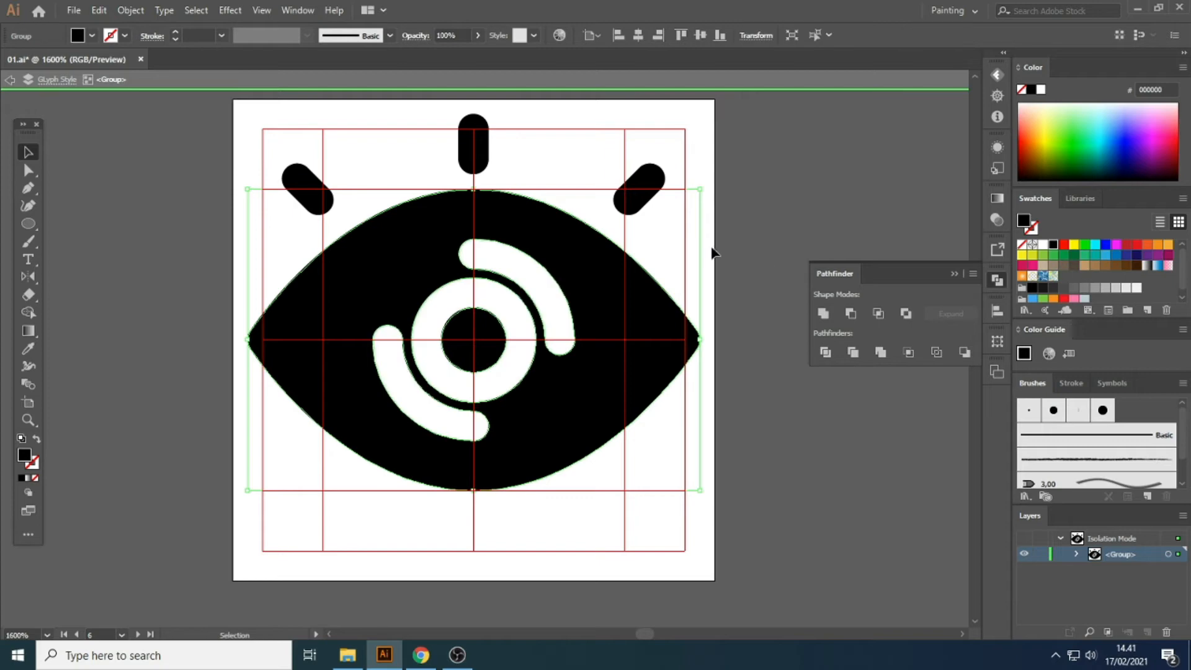
Leave group isolation and centre the second glyph icon vertically on its artboard
double_click(739, 224)
click(616, 292)
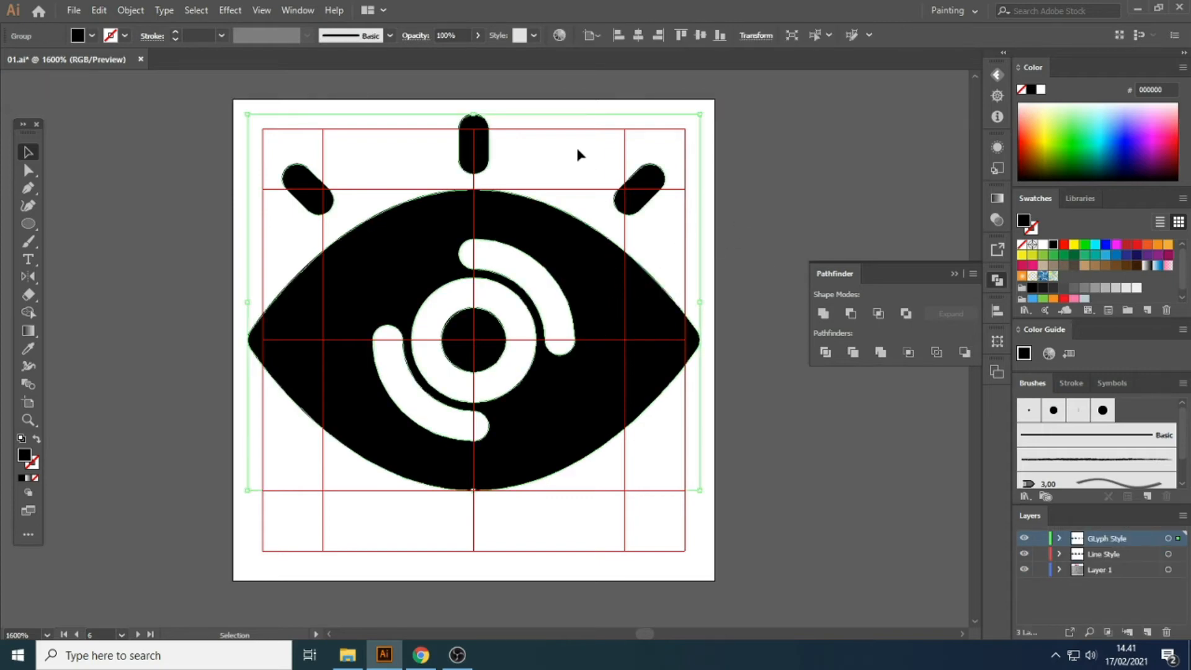
click(701, 35)
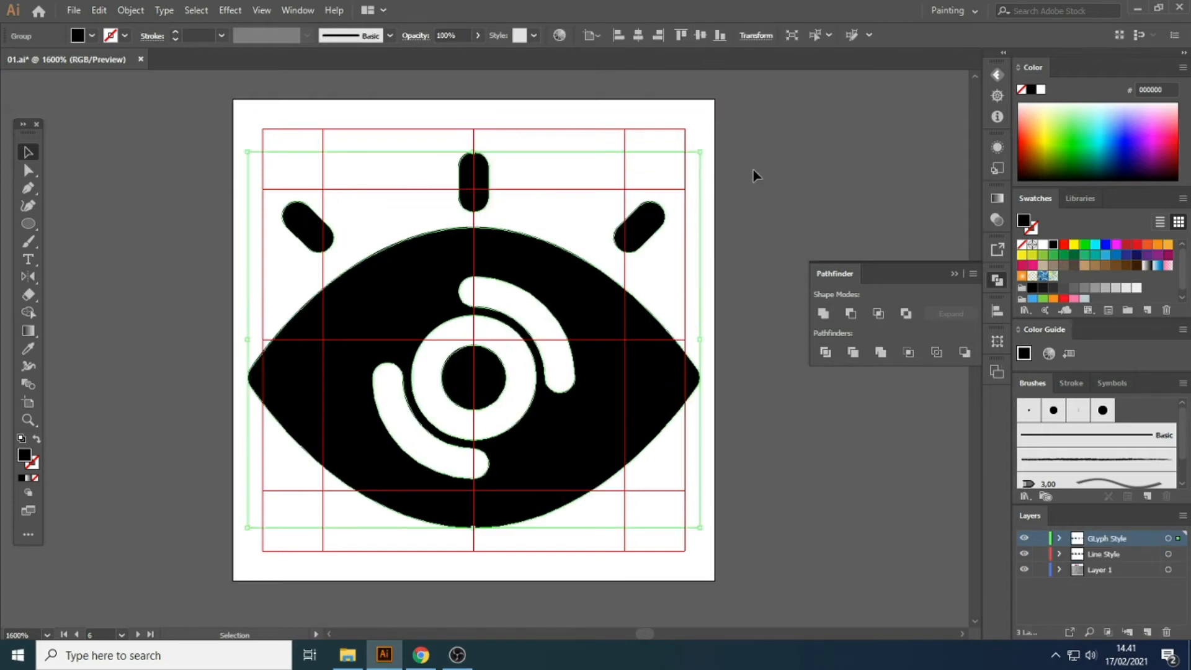
click(738, 207)
Expand the fill and stroke of the third eye icon, the one with the spiral iris
scroll(515, 276, down, 1)
drag(955, 169, 463, 118)
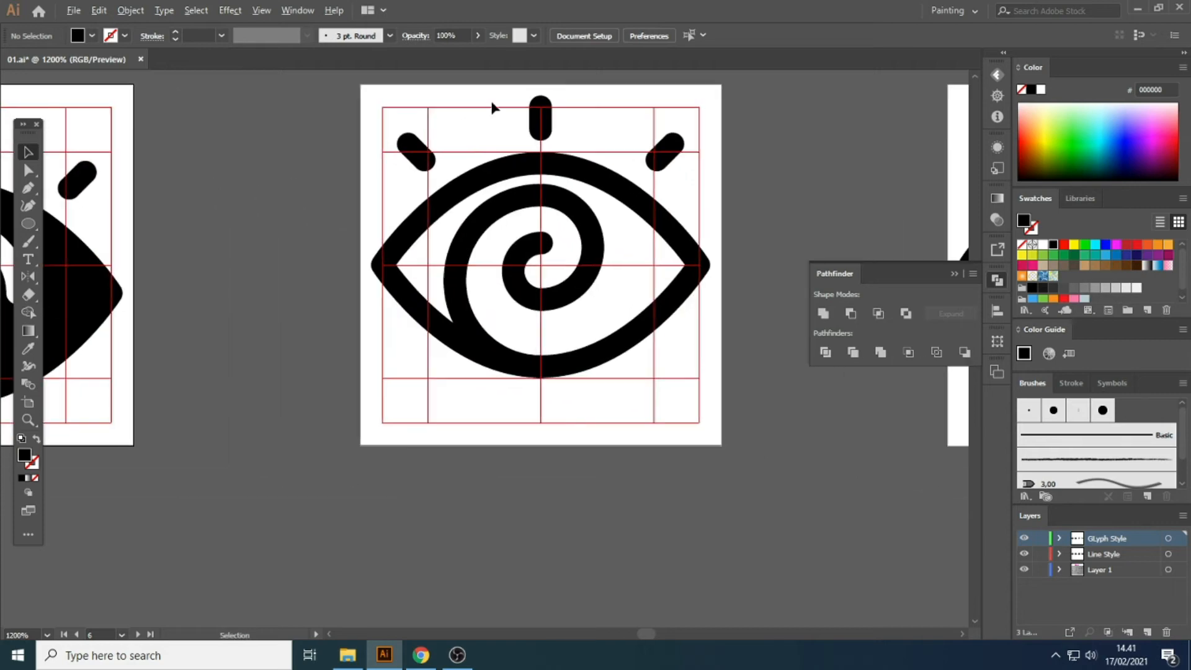
scroll(537, 113, up, 1)
drag(709, 116, 624, 164)
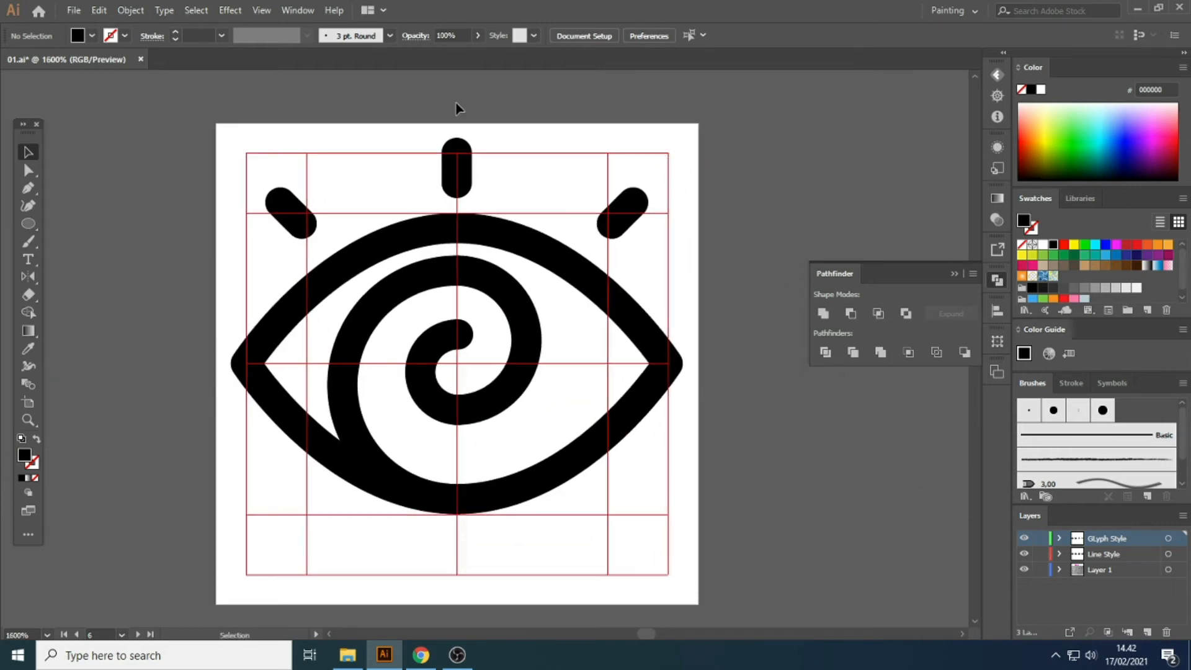
double_click(572, 269)
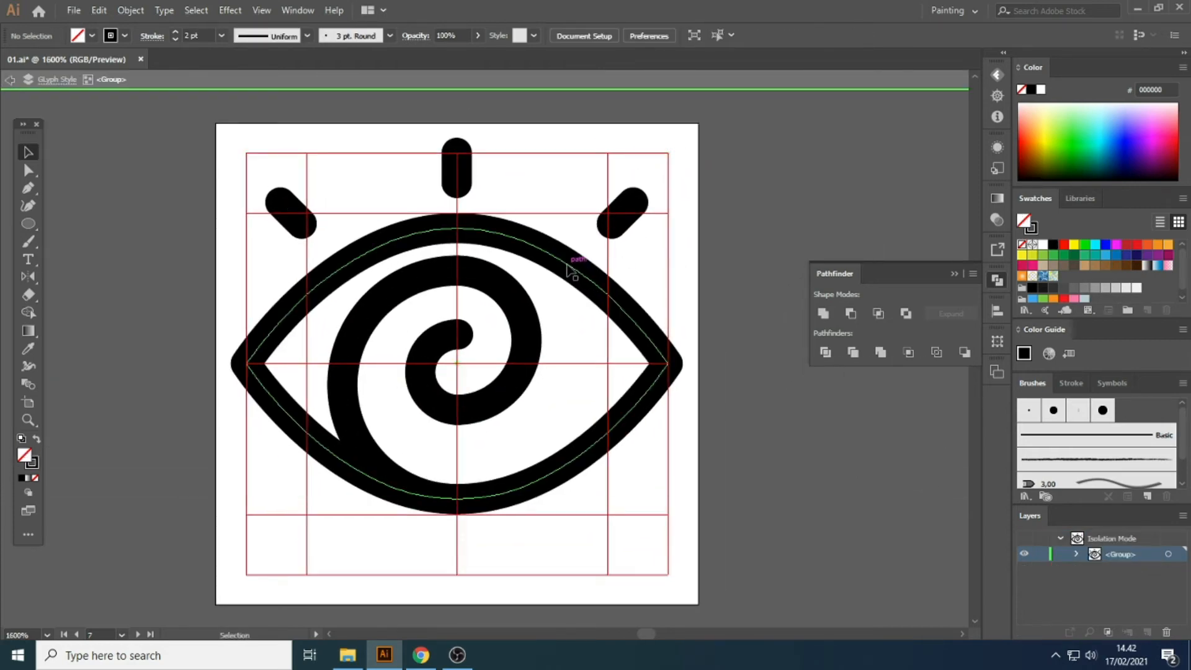
double_click(349, 132)
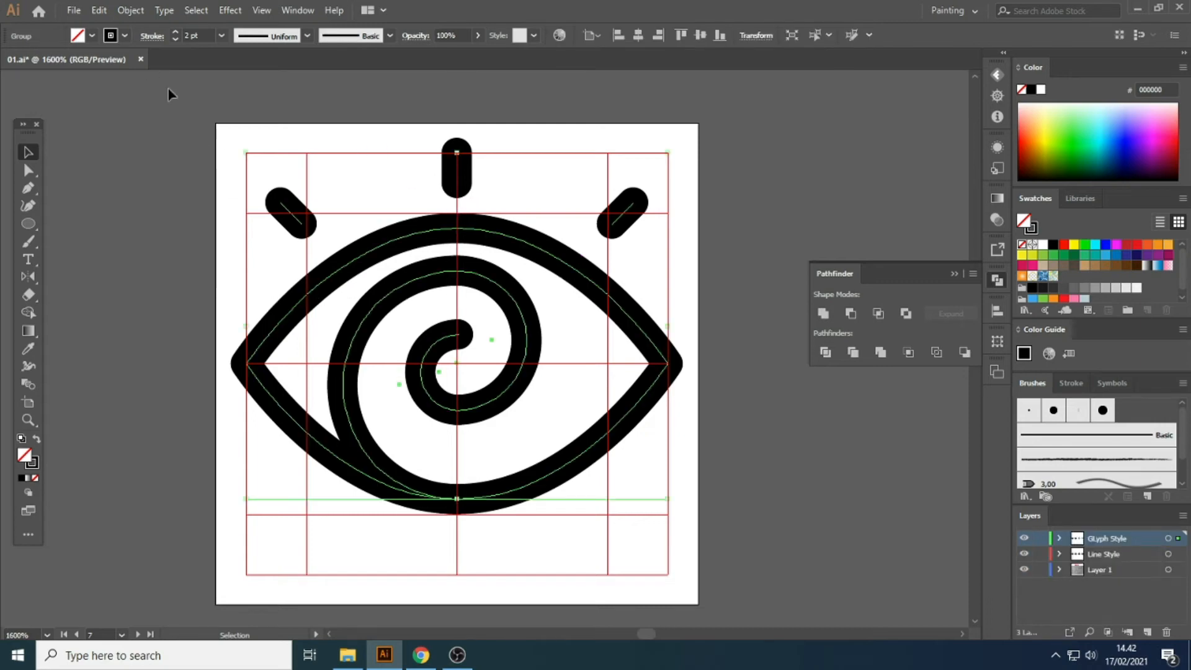
click(131, 10)
click(179, 165)
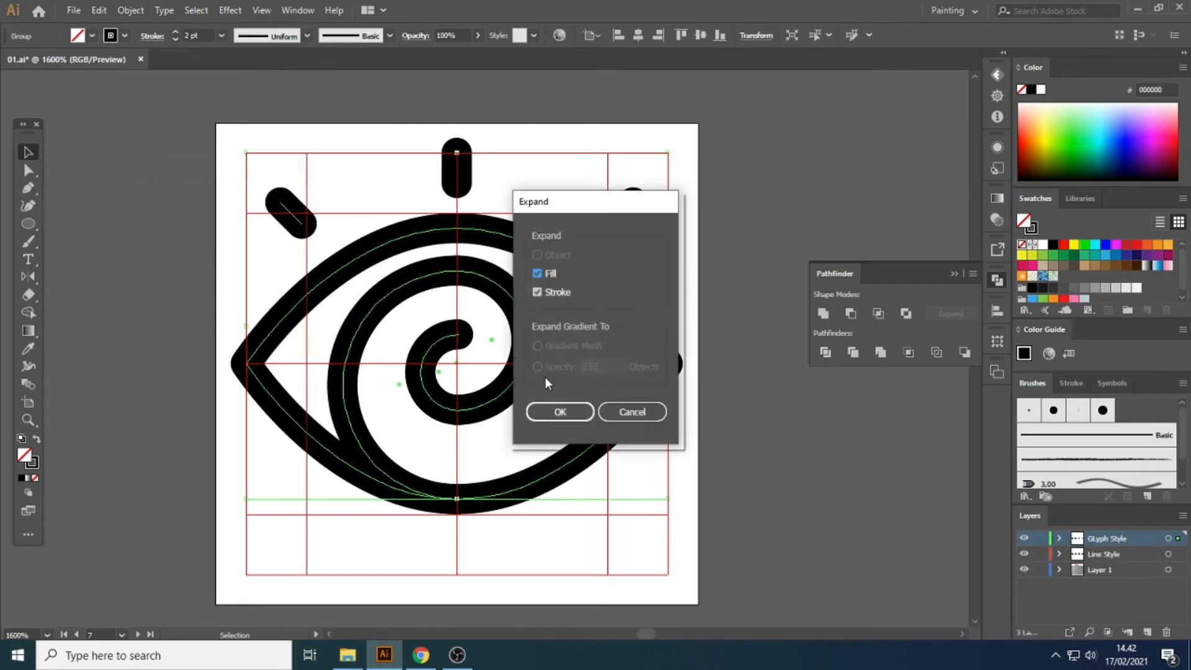
click(560, 412)
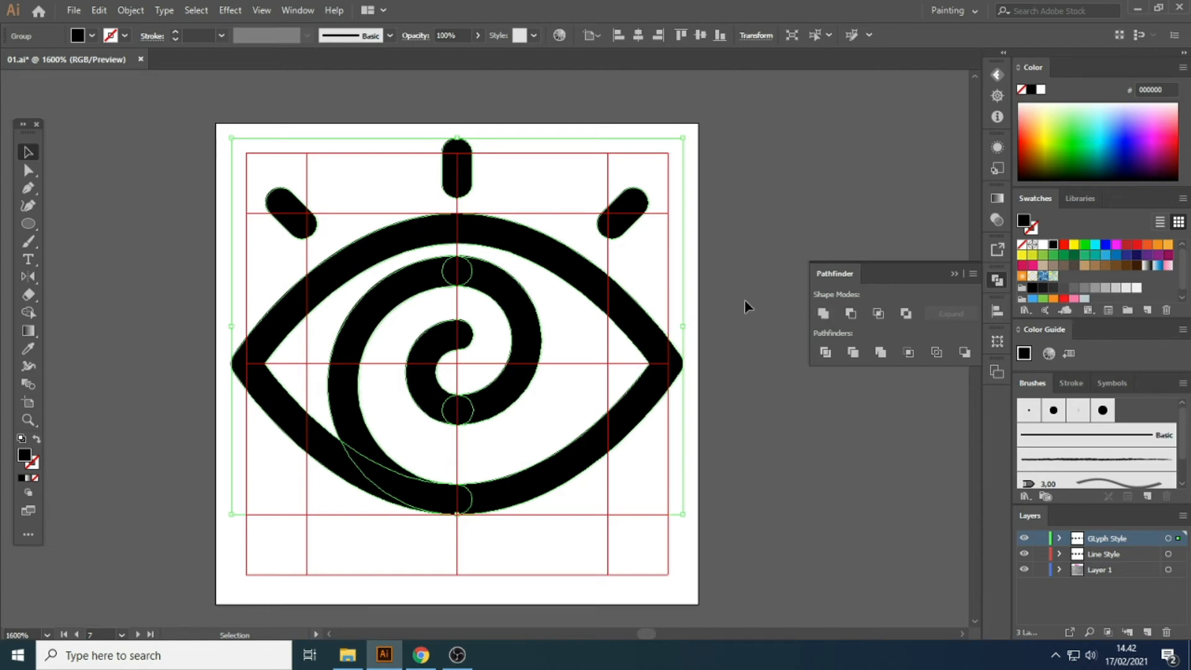
Isolate the expanded spiral eye icon's group for editing
click(712, 273)
click(425, 365)
right_click(500, 235)
click(566, 342)
click(518, 372)
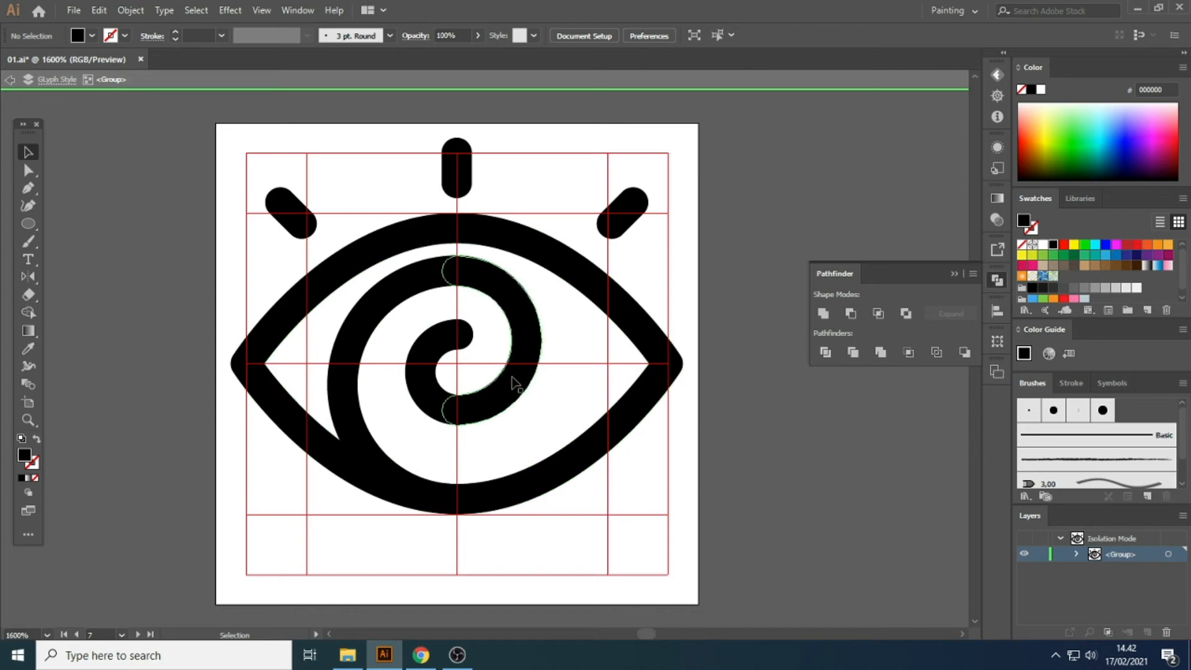
shift+click(432, 348)
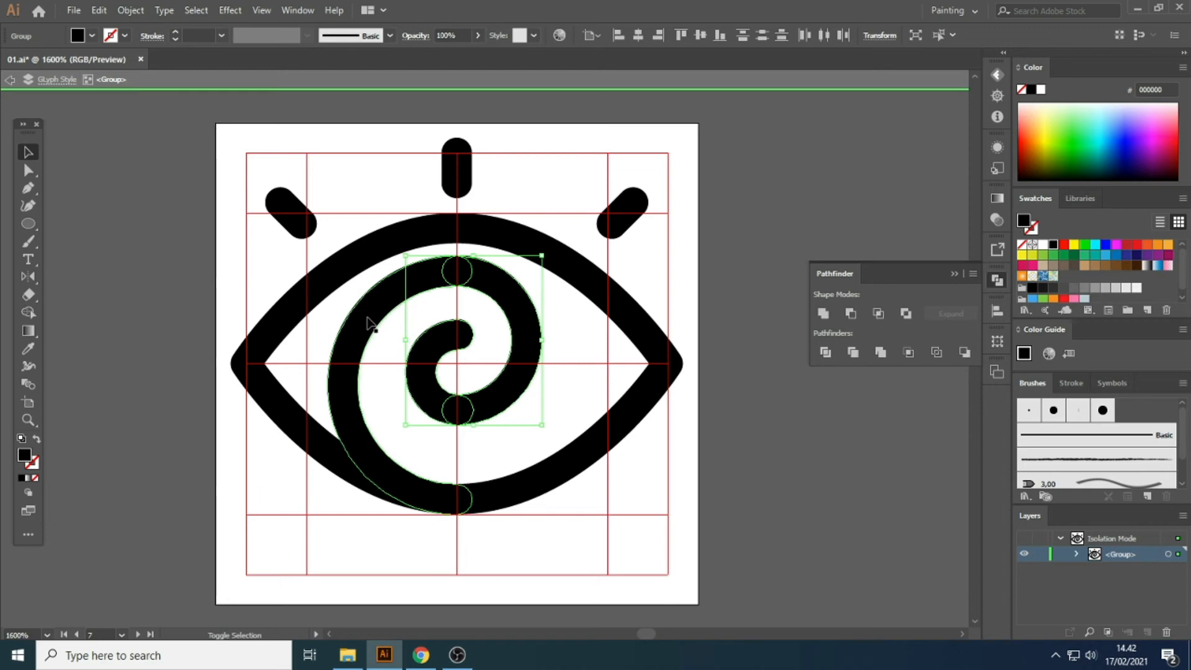
shift+click(367, 322)
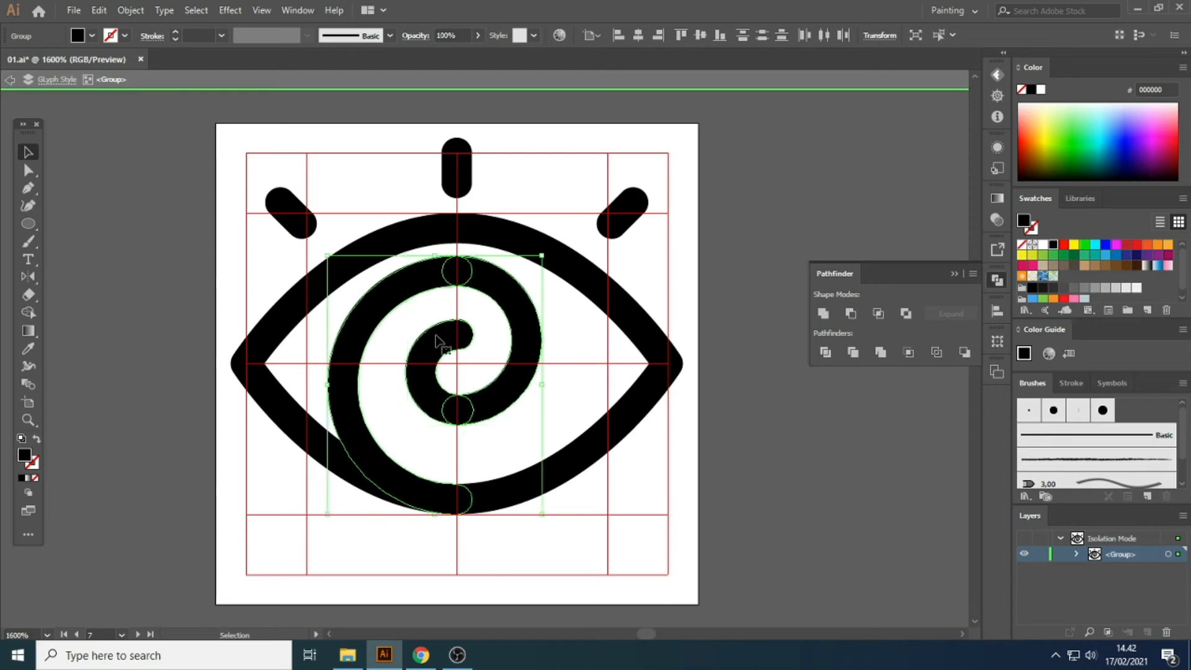
mouse_move(337, 314)
mouse_down()
mouse_move(200, 278)
mouse_move(337, 310)
mouse_up()
click(750, 289)
Divide the spiral icon's outer eye outline and unite the pieces into one solid eye shape
click(596, 297)
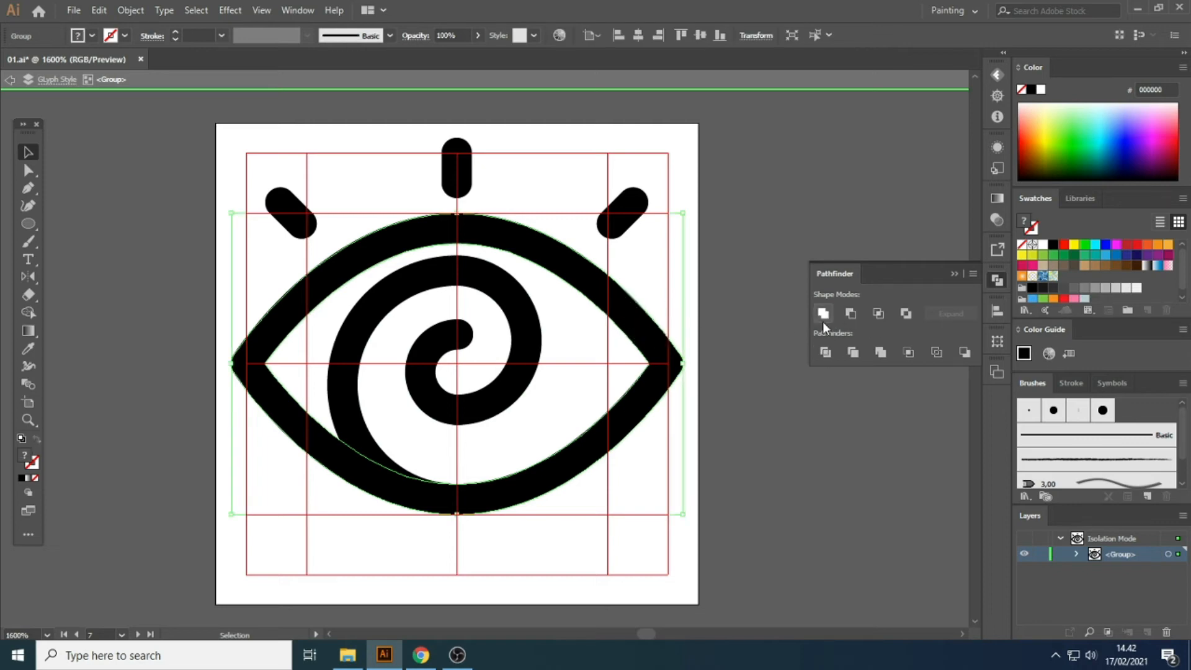
click(825, 352)
Unite the three spiral segments into one shape and exclude it from the solid eye
click(511, 320)
shift+click(430, 350)
shift+click(386, 311)
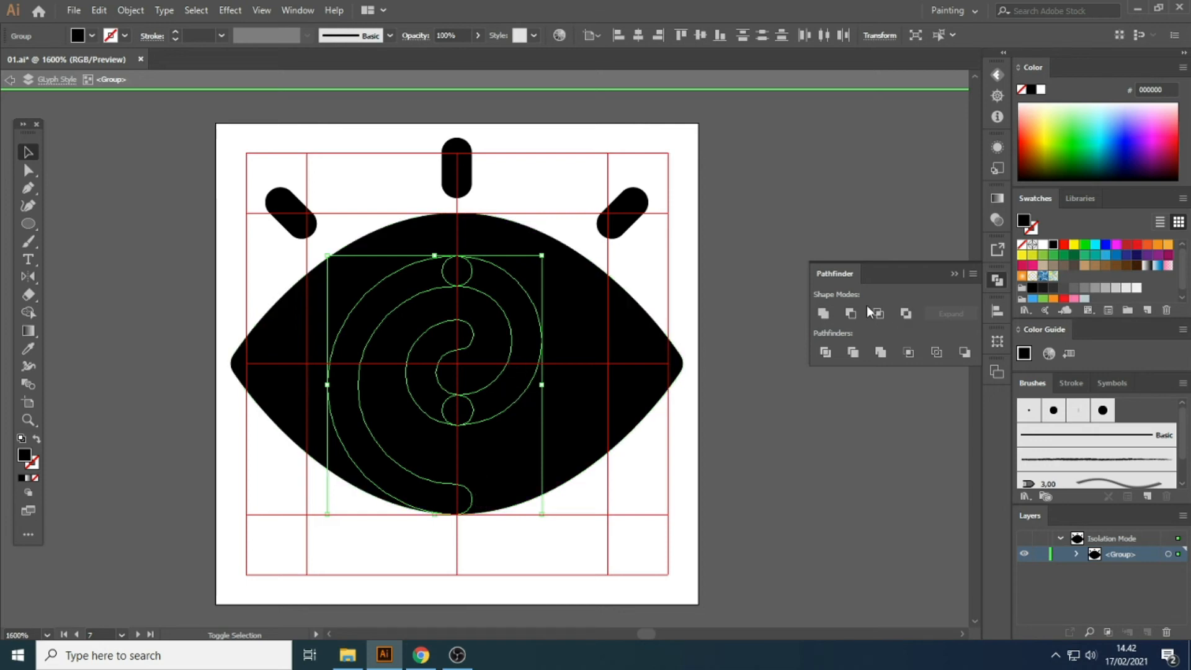
click(825, 314)
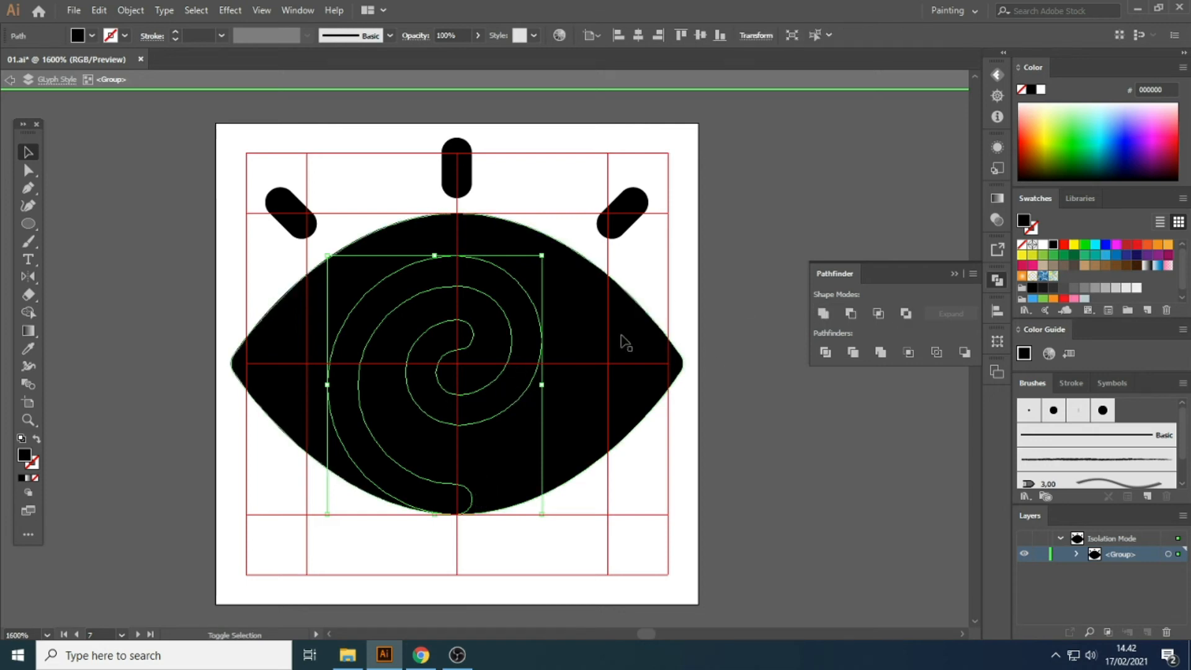
click(906, 313)
click(764, 337)
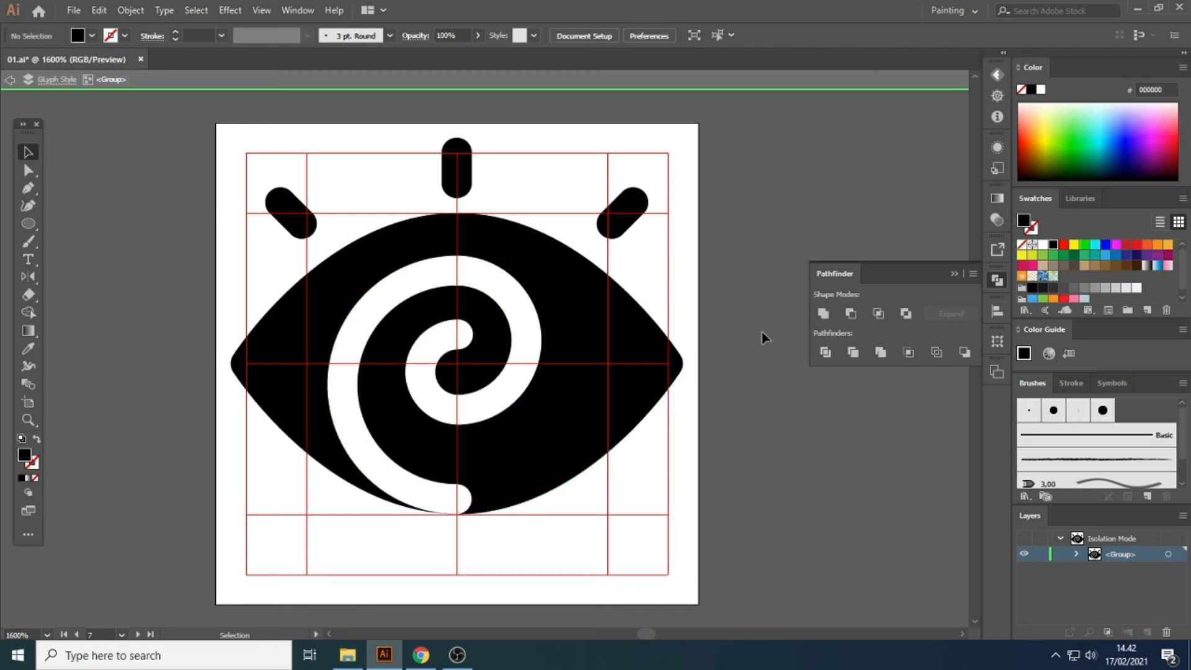
Leave group isolation and centre the spiral glyph icon vertically on its artboard
scroll(615, 458, down, 2)
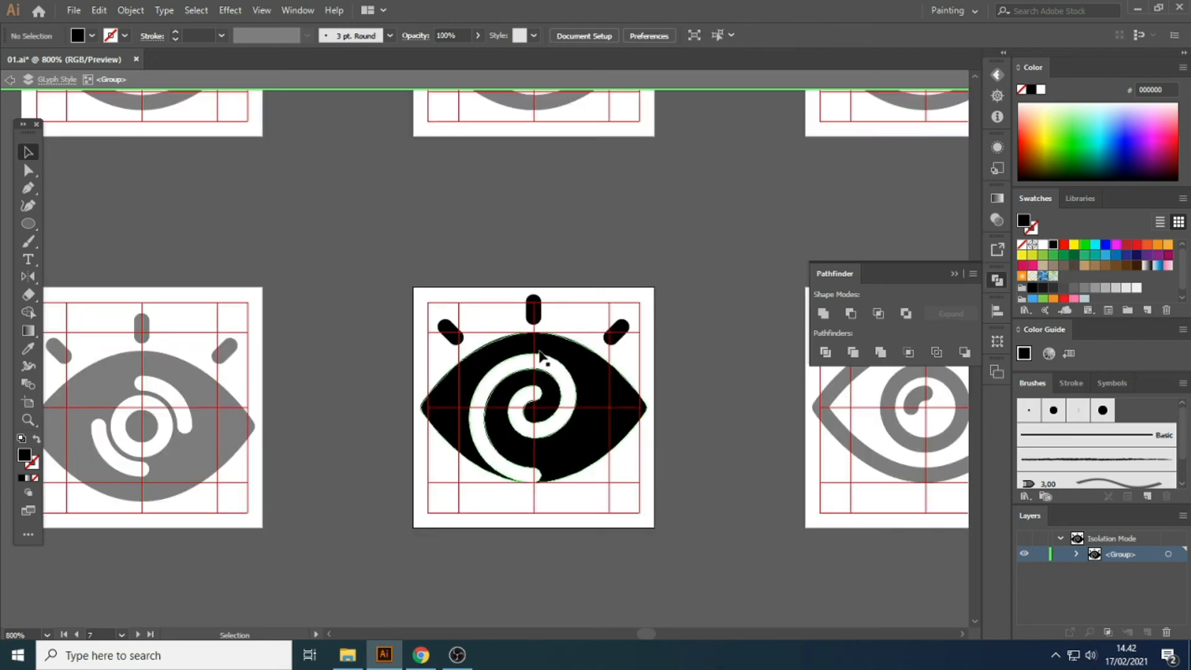
scroll(539, 356, up, 1)
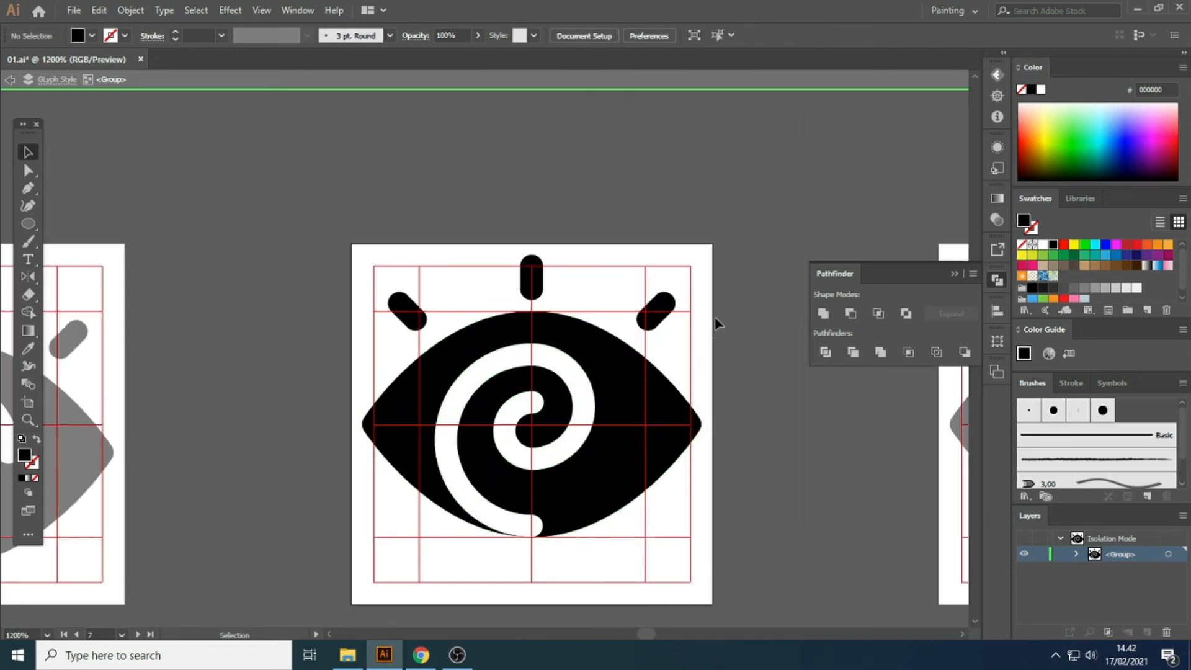
double_click(738, 306)
click(659, 394)
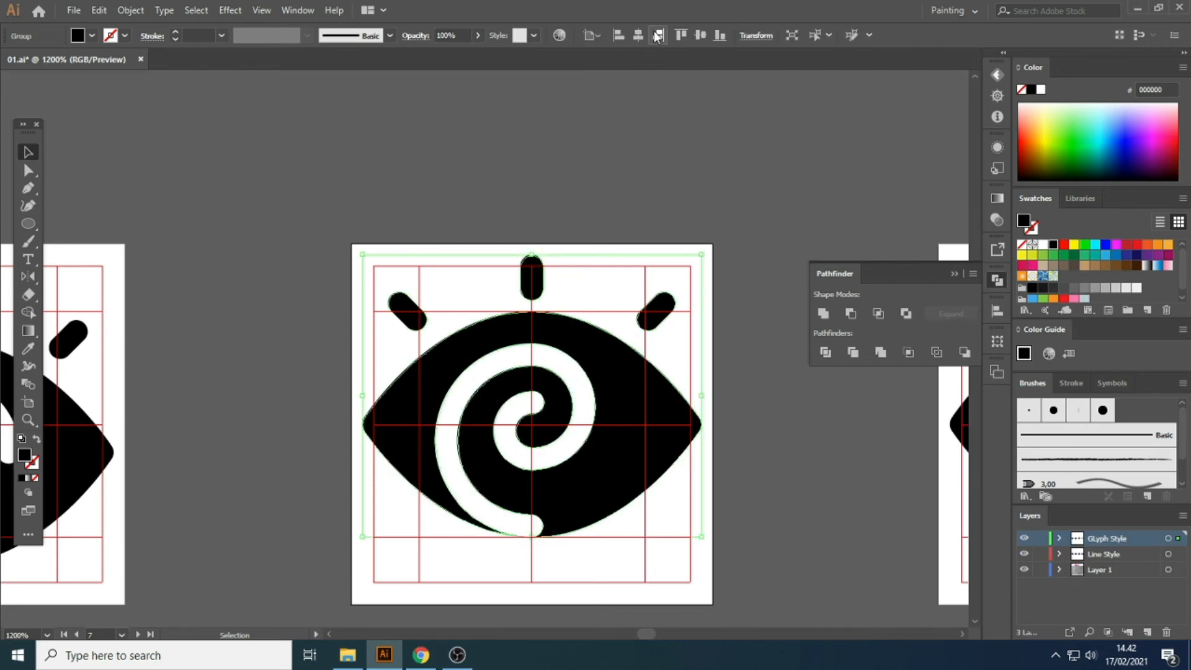
click(701, 37)
click(709, 168)
Expand the fill and stroke of the fourth eye icon in the second row
scroll(248, 323, down, 4)
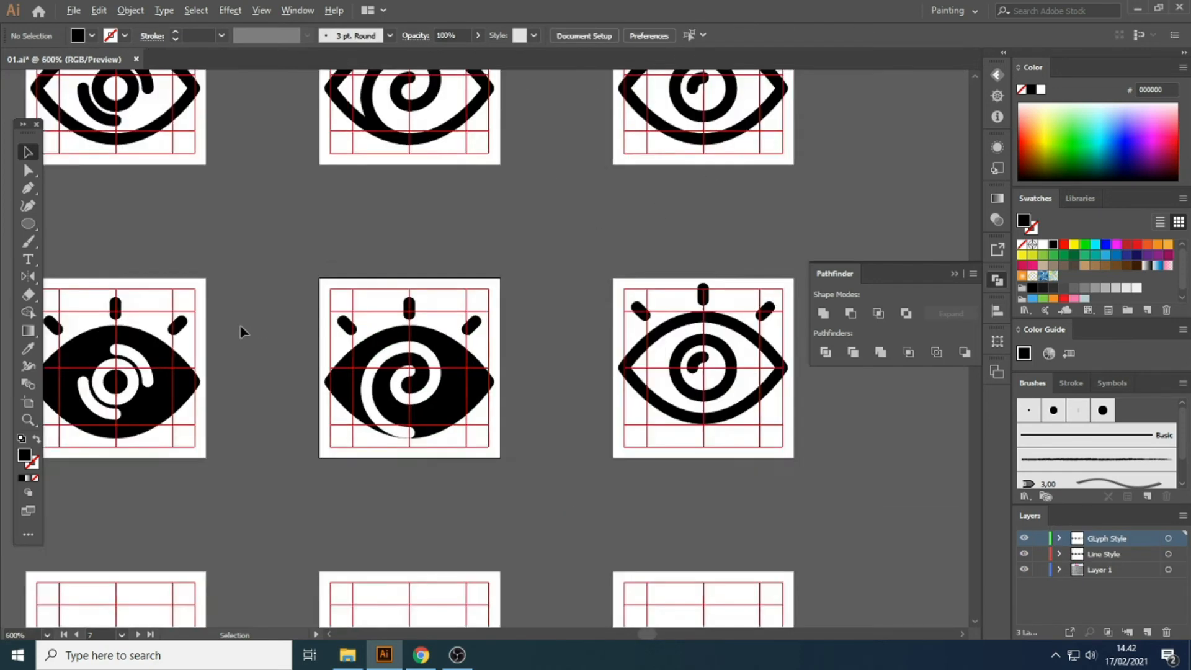
scroll(460, 333, up, 2)
scroll(520, 335, up, 1)
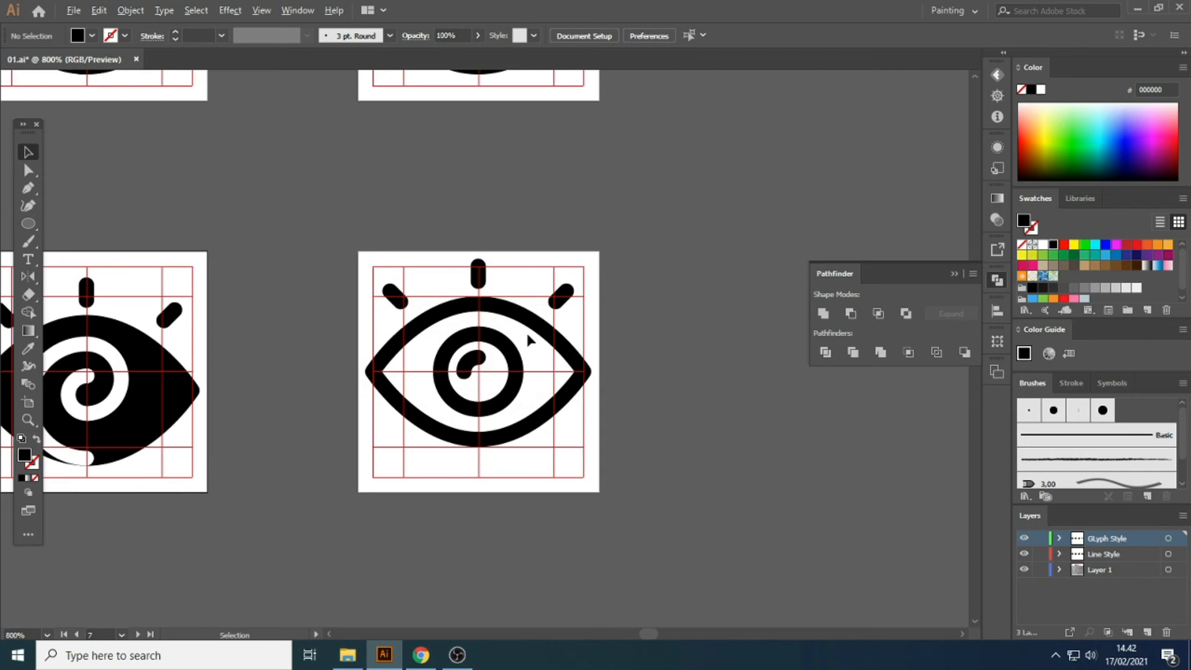
scroll(526, 330, down, 1)
scroll(517, 315, up, 2)
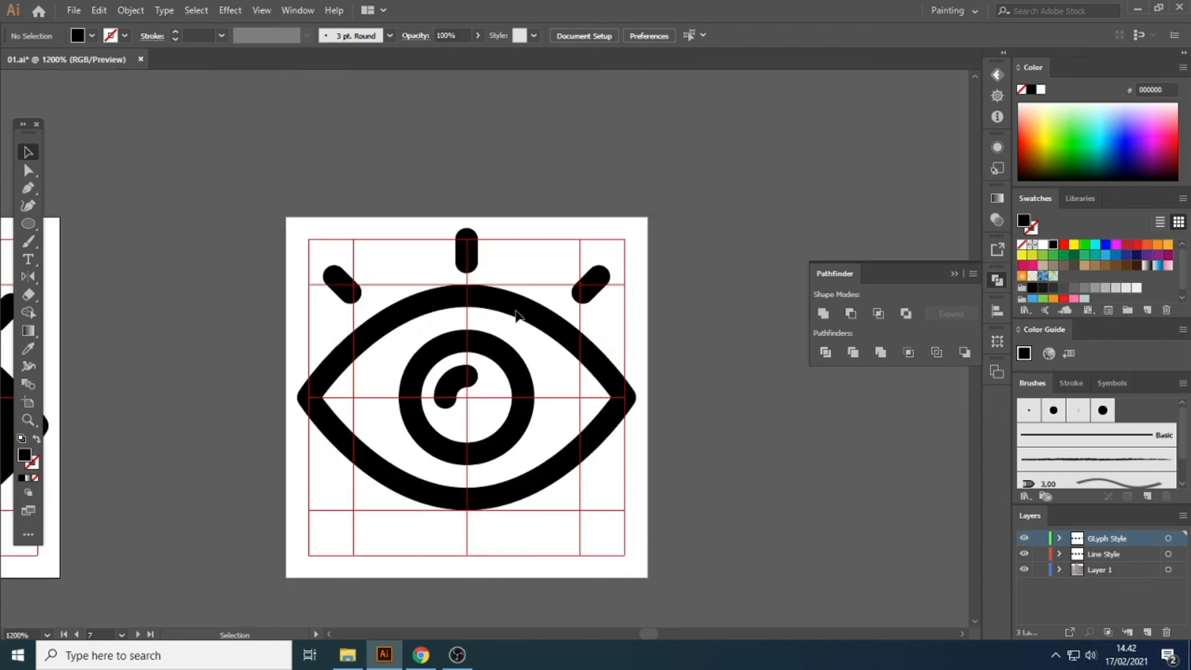
click(517, 315)
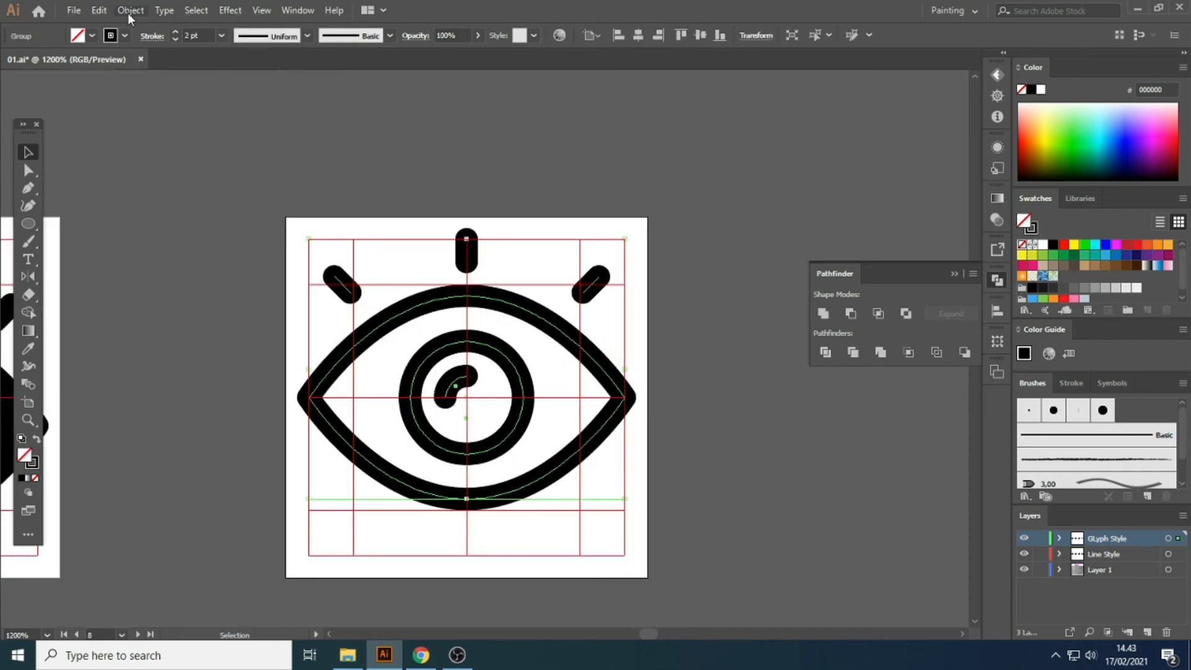
click(164, 10)
mouse_move(120, 12)
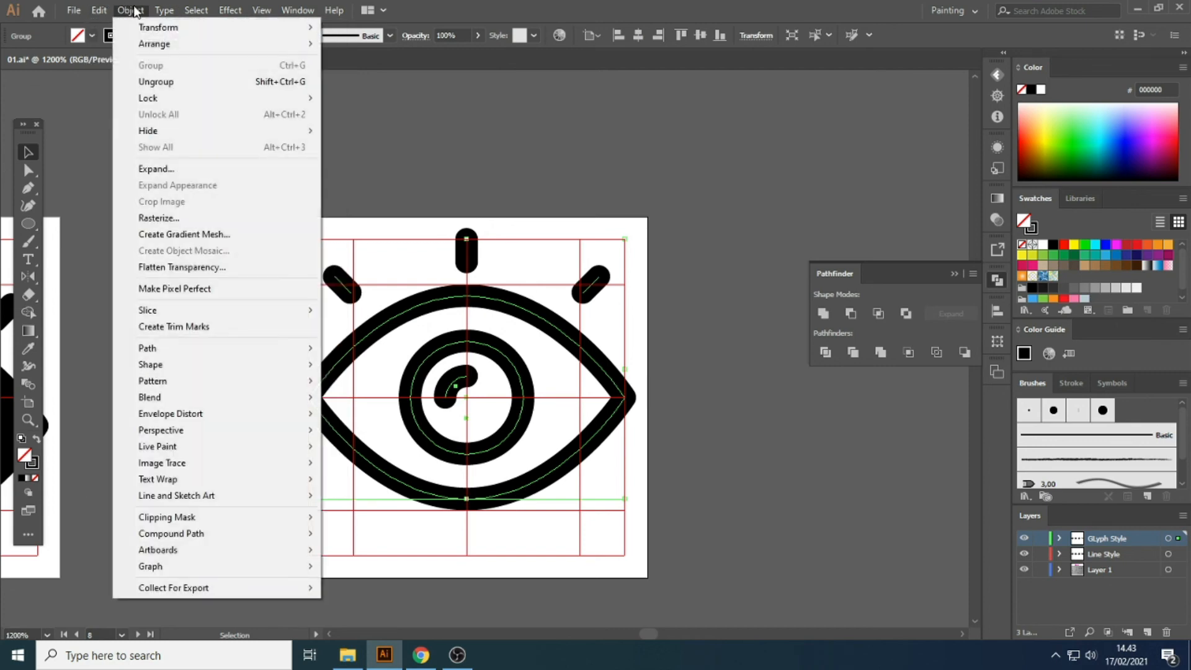
click(162, 166)
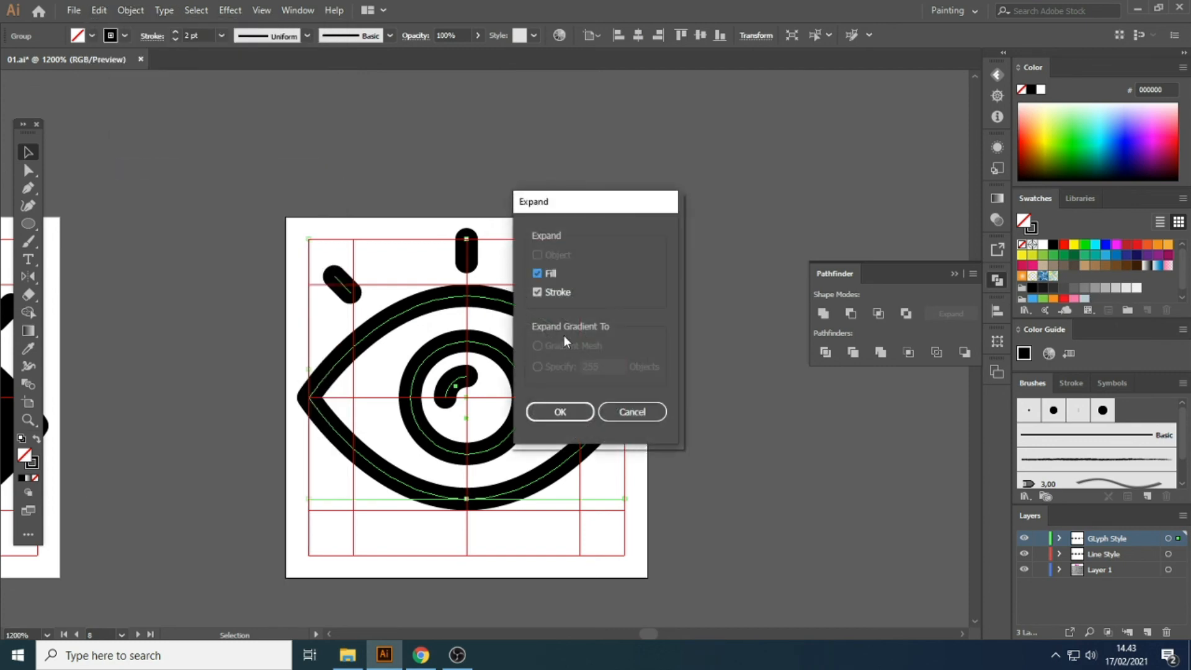
click(570, 411)
Centre the expanded fourth eye icon vertically on its artboard
click(509, 250)
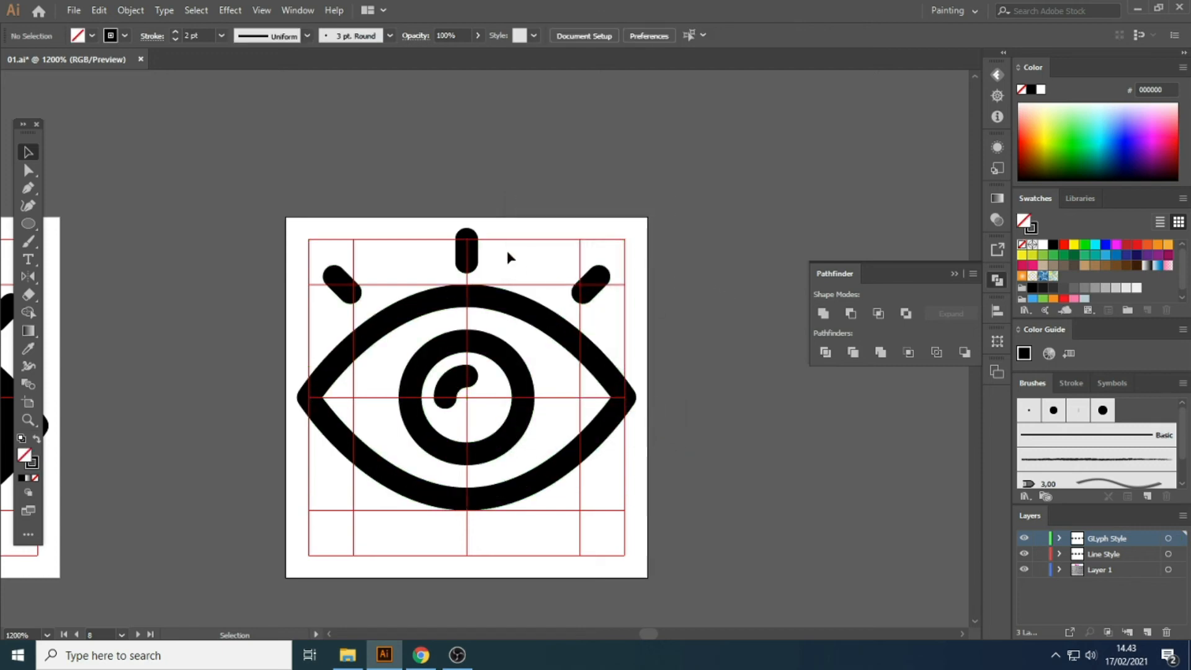
key(ctrl+a)
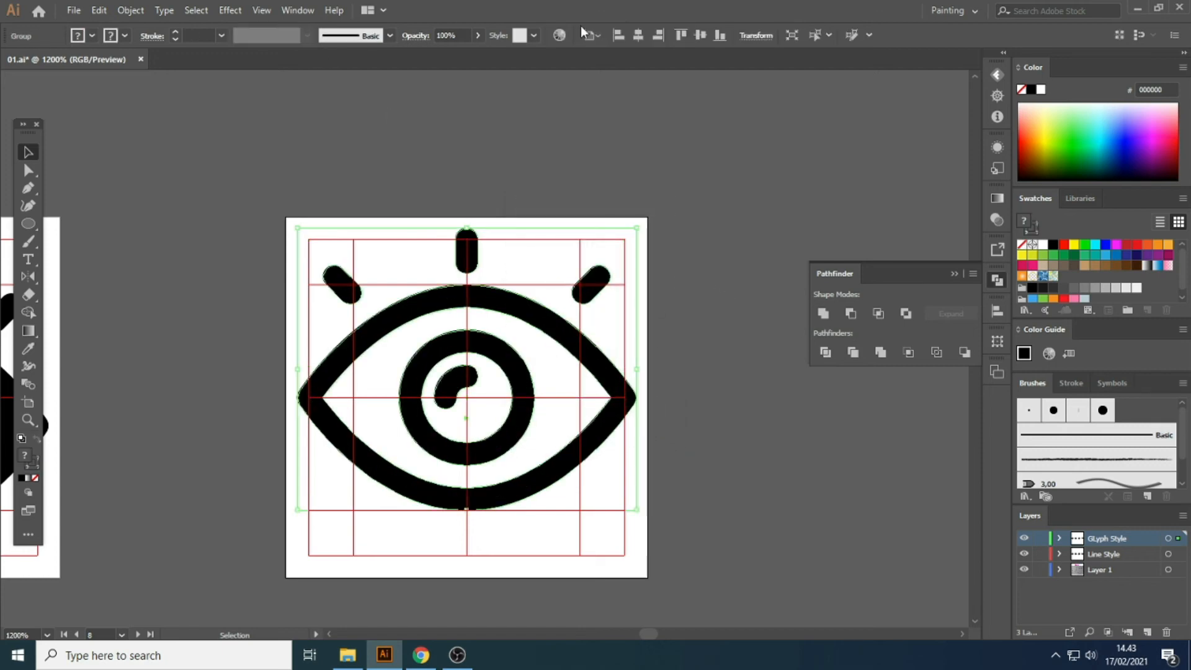
click(701, 35)
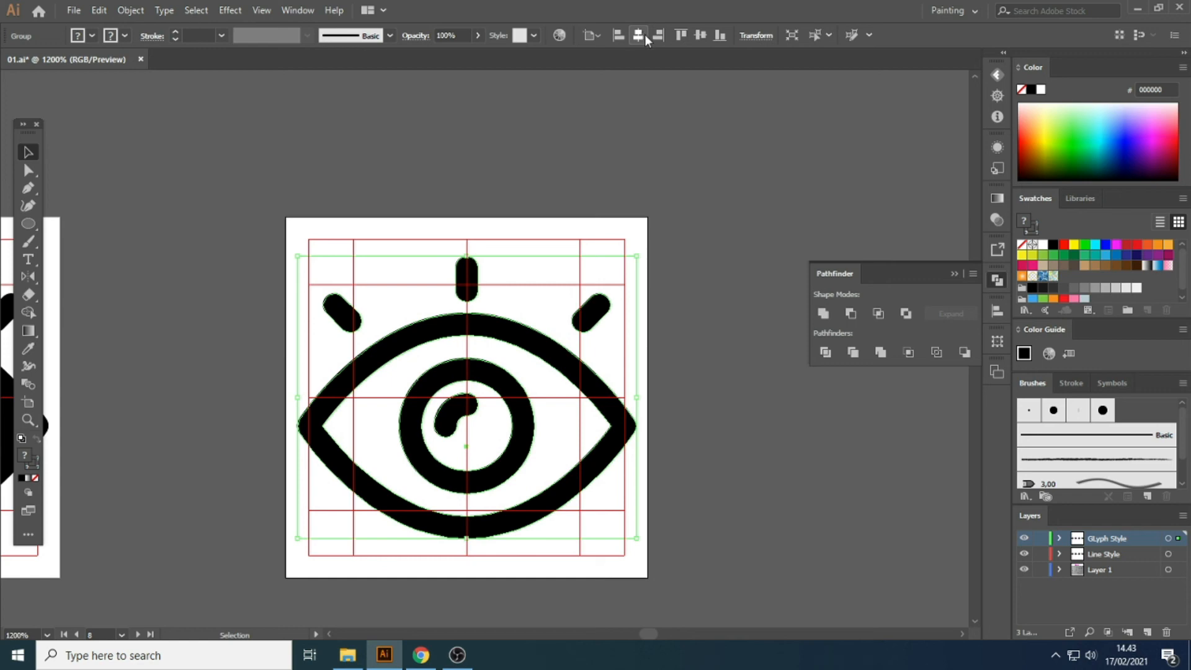
Isolate the fourth icon's group and turn its outer eye outline into one solid shape by dividing and uniting it
scroll(537, 253, down, 1)
scroll(477, 345, up, 1)
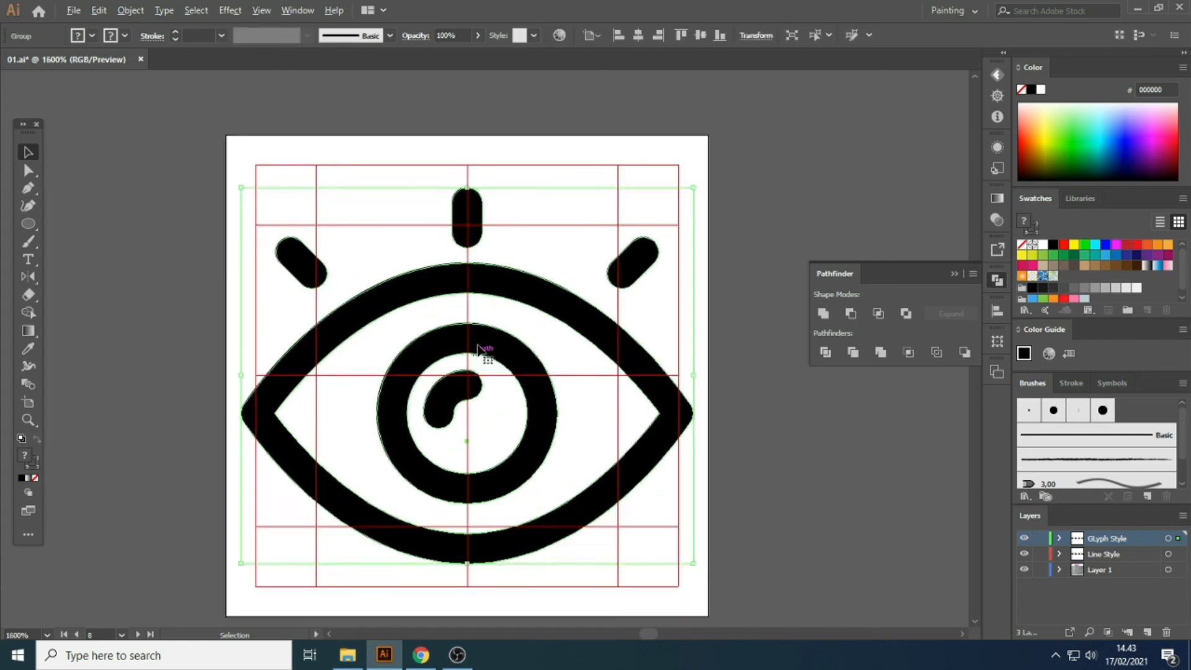
scroll(518, 265, down, 1)
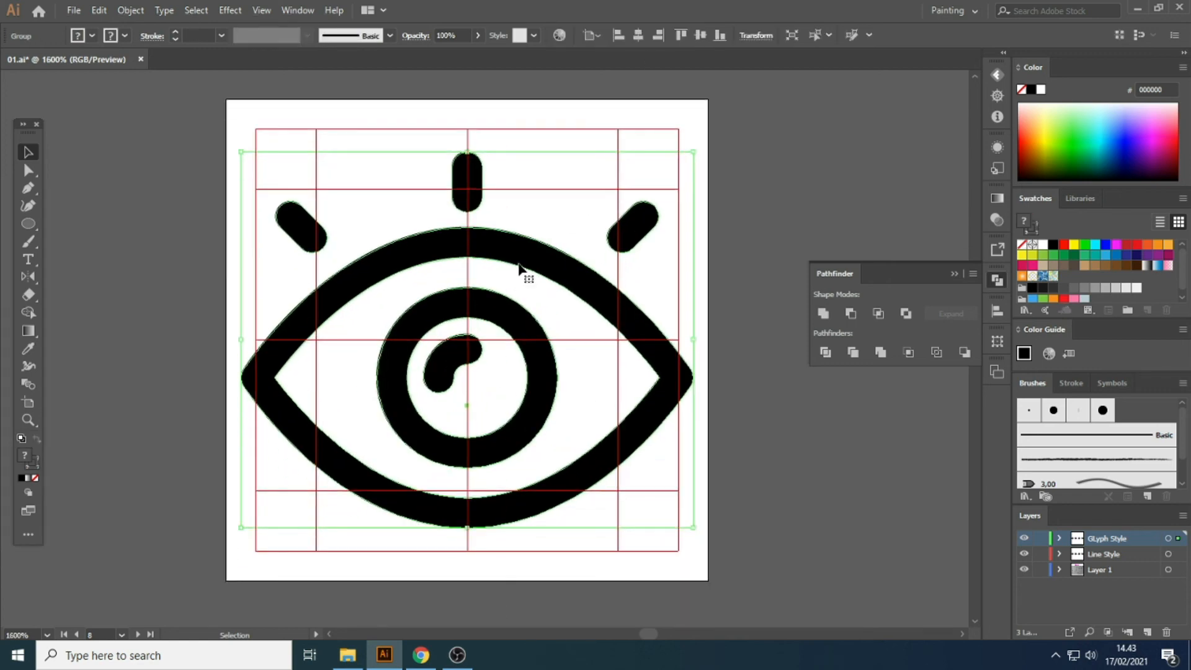
double_click(626, 323)
click(825, 351)
Exclude the iris ring and curved highlight from the solid eye and leave group isolation
click(550, 346)
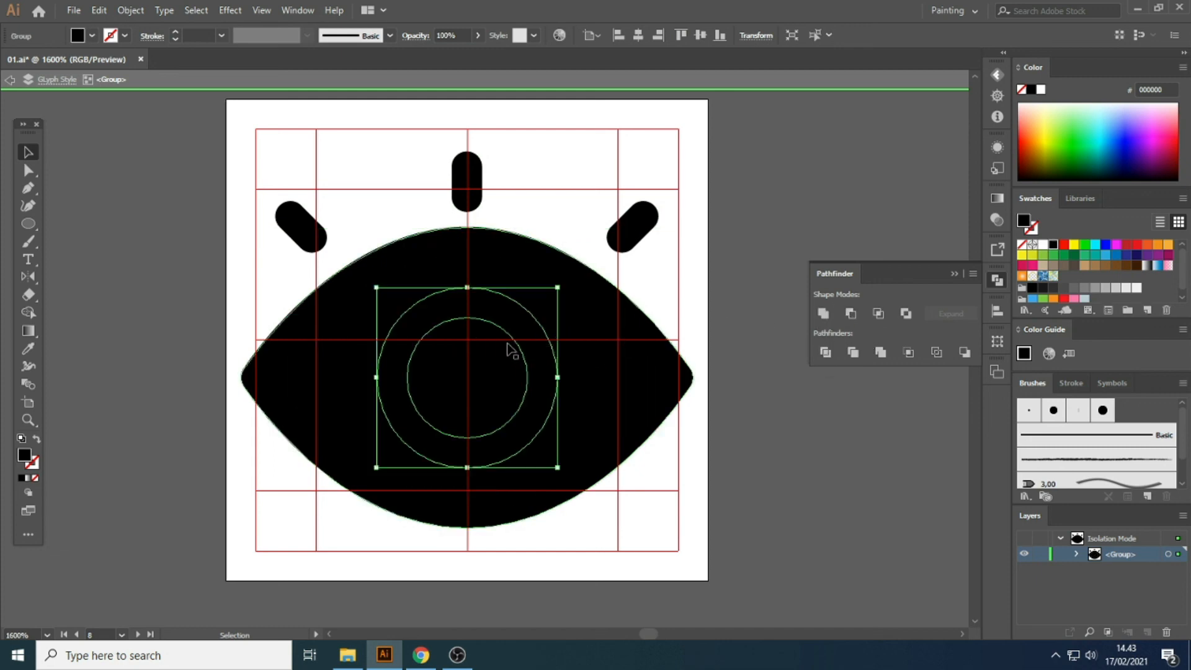
shift+click(442, 361)
shift+click(621, 351)
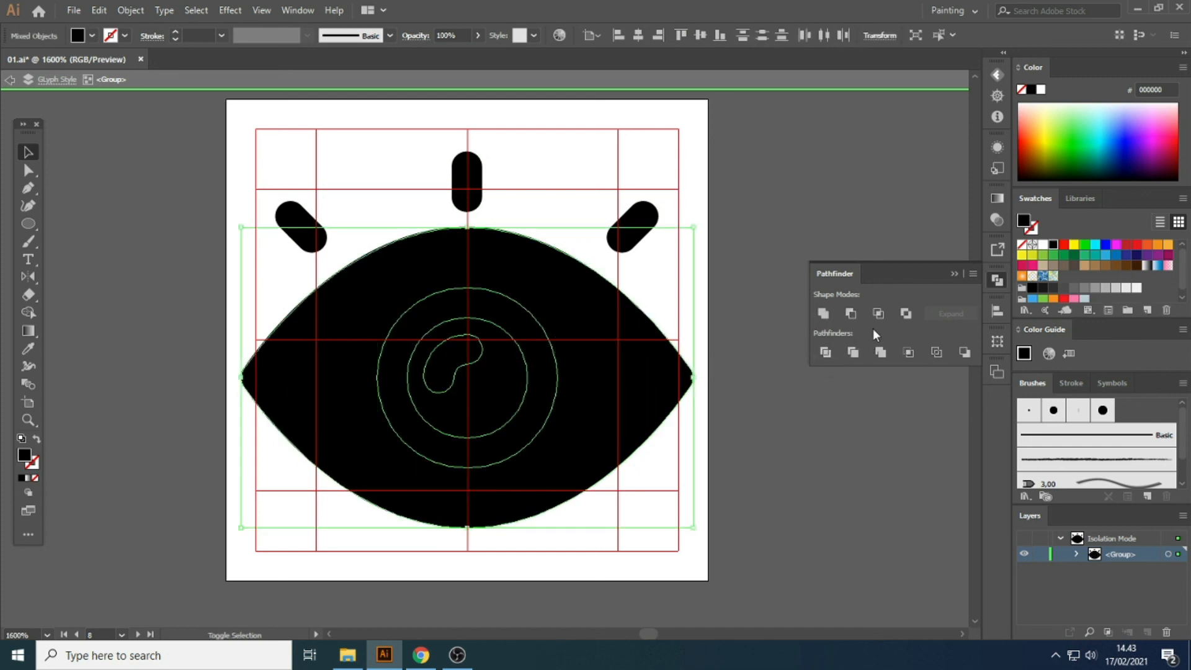
click(906, 315)
double_click(728, 256)
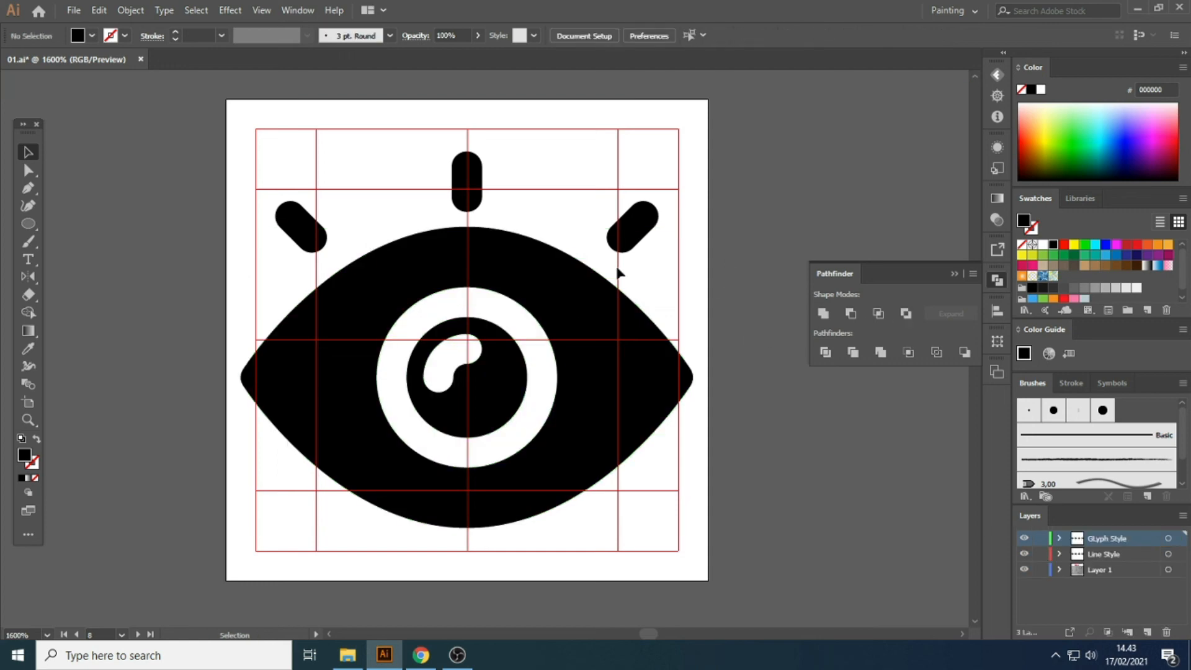
Put away the Pathfinder controls and compare the four second-row glyph icons with the line icons above them
key(ctrl+minus)
key(ctrl+minus)
key(ctrl+minus)
drag(381, 244, 628, 242)
drag(409, 227, 593, 214)
mouse_move(313, 203)
mouse_down()
mouse_move(468, 207)
mouse_move(318, 197)
mouse_up()
drag(604, 194, 440, 191)
drag(726, 151, 583, 155)
click(955, 276)
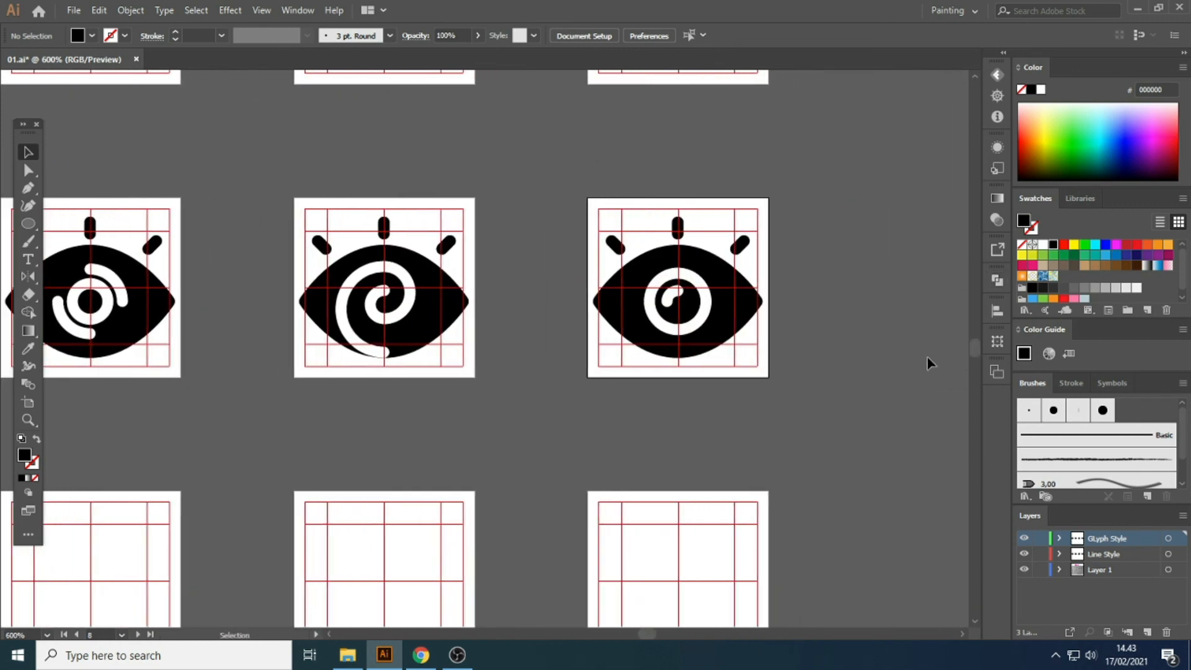
scroll(925, 356, down, 1)
drag(419, 229, 464, 232)
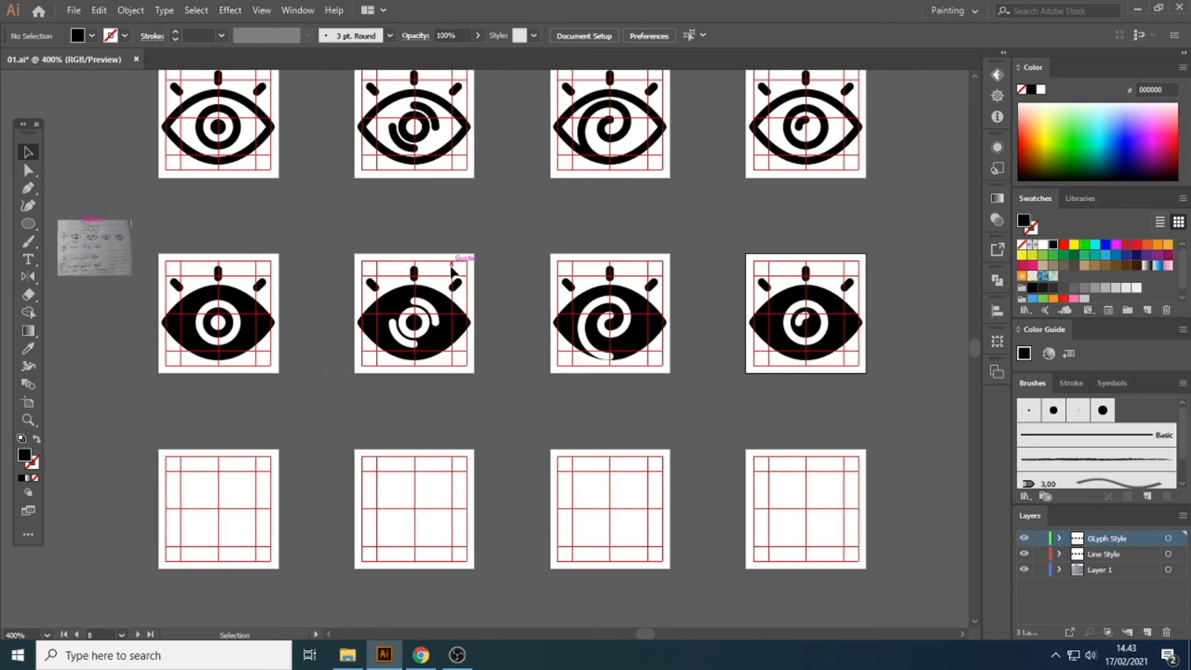
Save the icon document 01.ai under its existing name
click(74, 10)
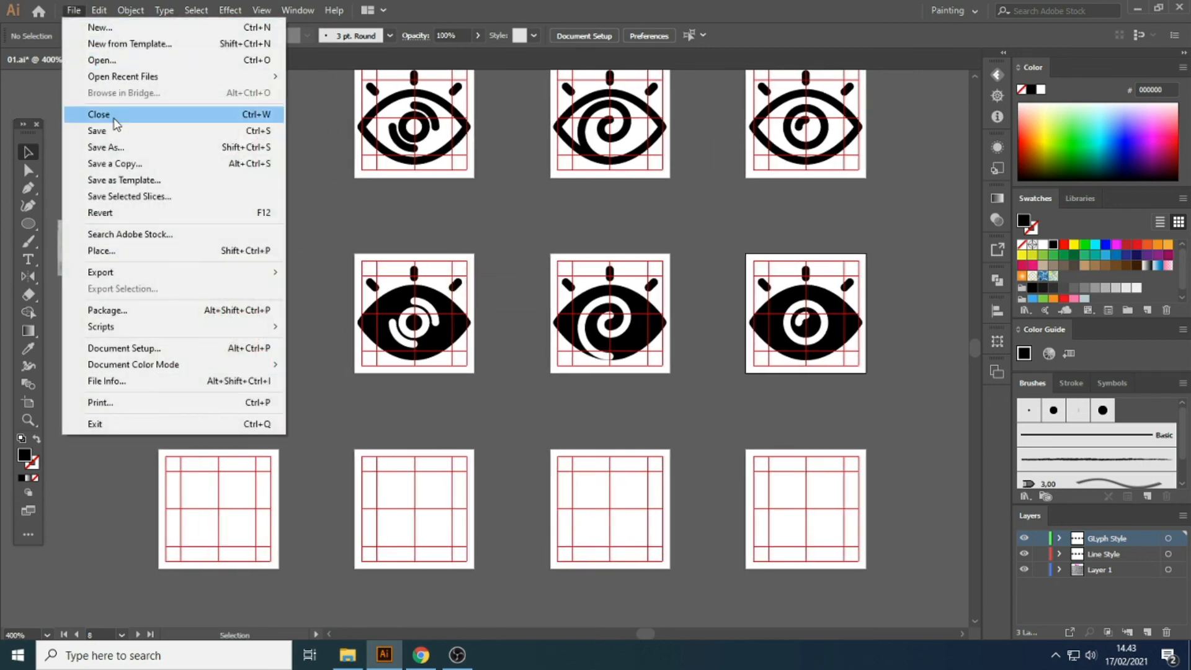
click(99, 131)
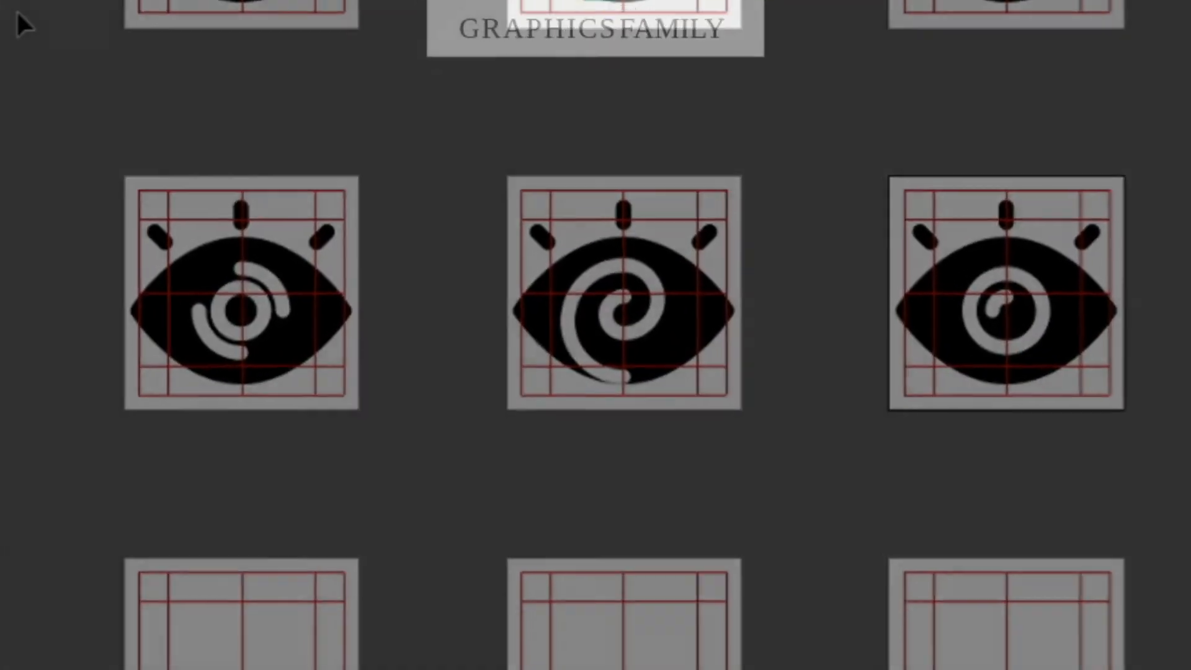